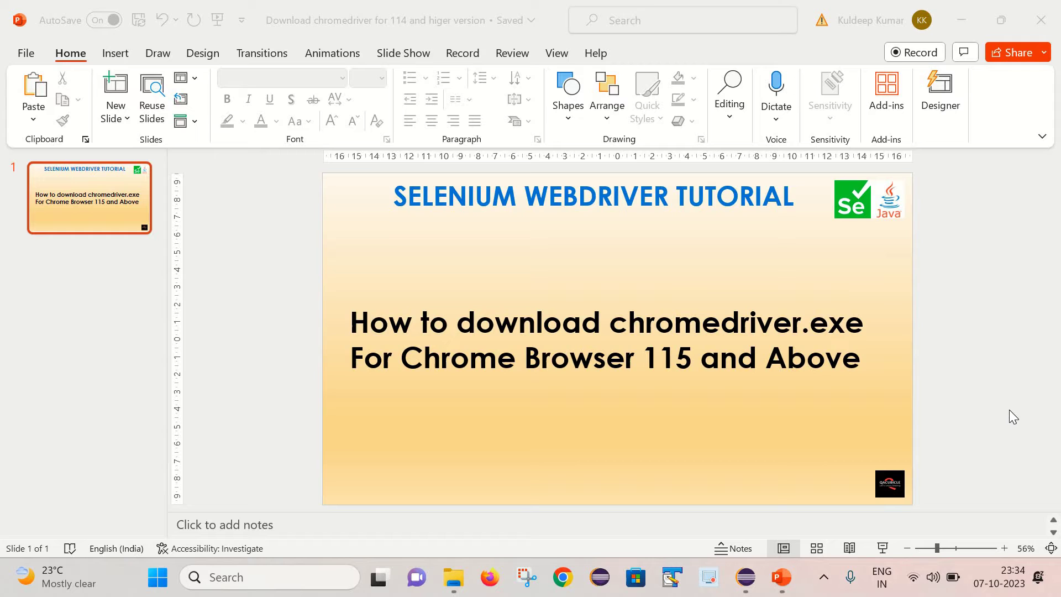
# Check Chrome's installed version, 117.0.5938.150, under Help > About Google Chrome, then return to Eclipse.
pyautogui.click(563, 578)
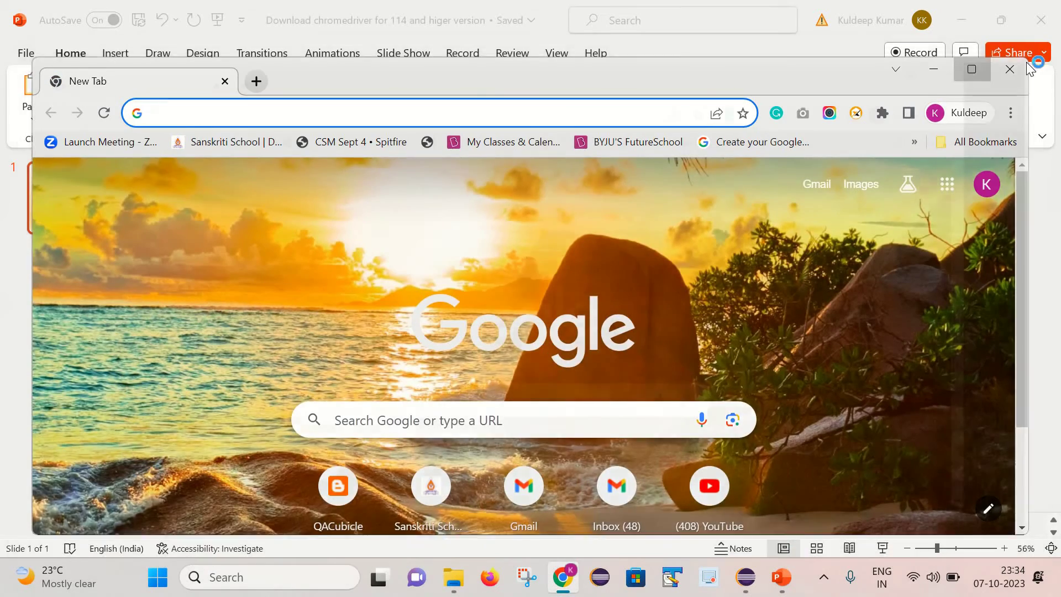
pyautogui.click(972, 70)
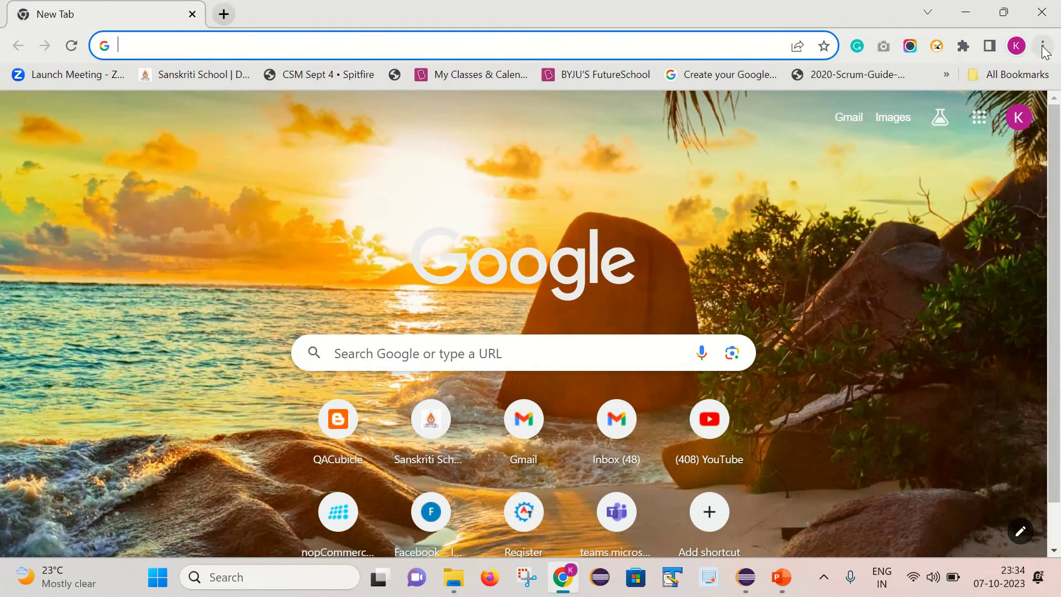
pyautogui.click(1043, 46)
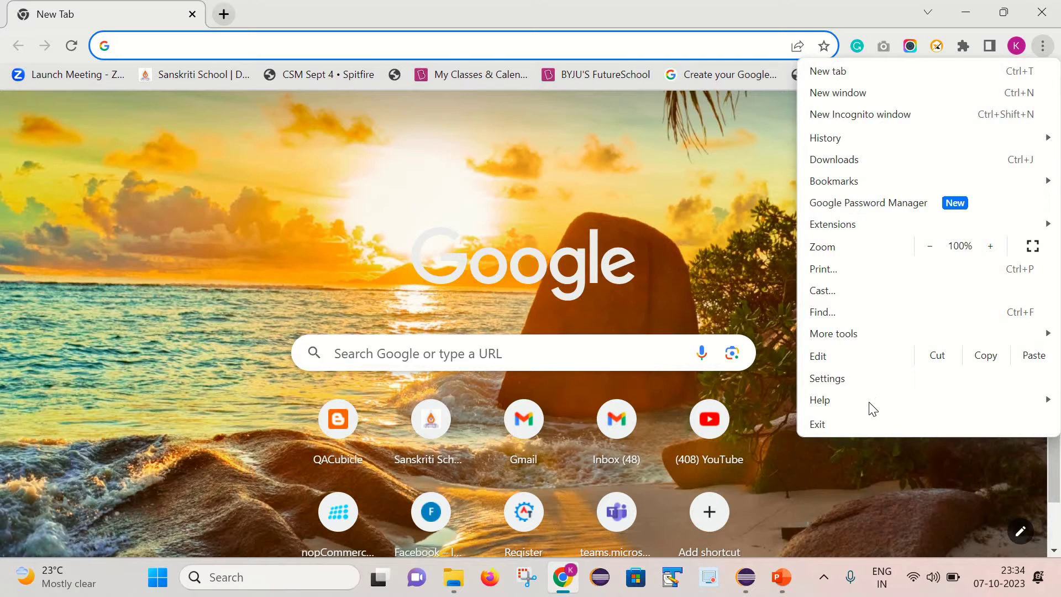
pyautogui.moveTo(869, 402)
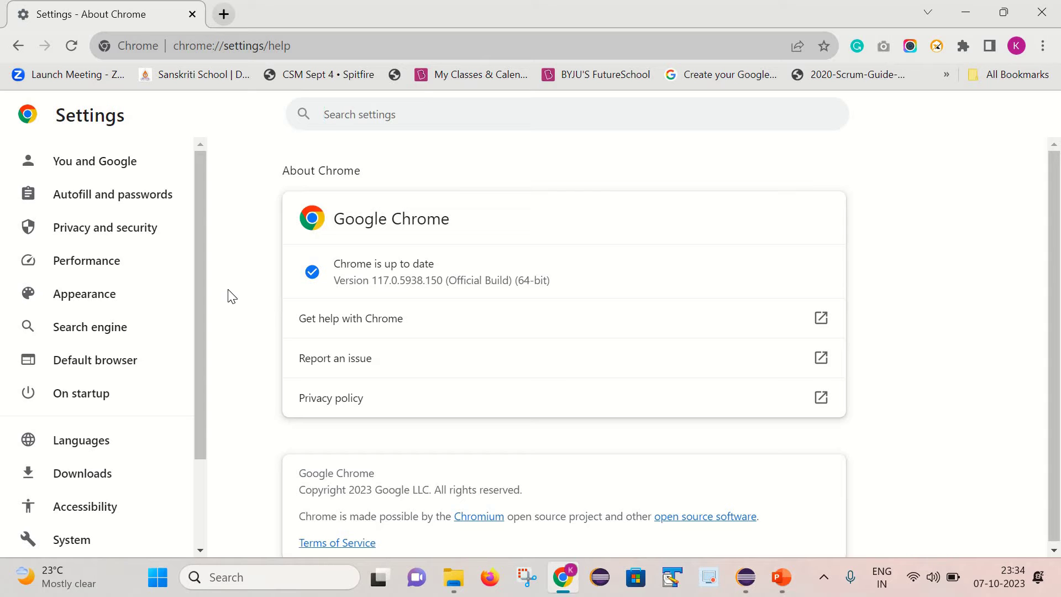
pyautogui.hotkey('alt', 'Tab')
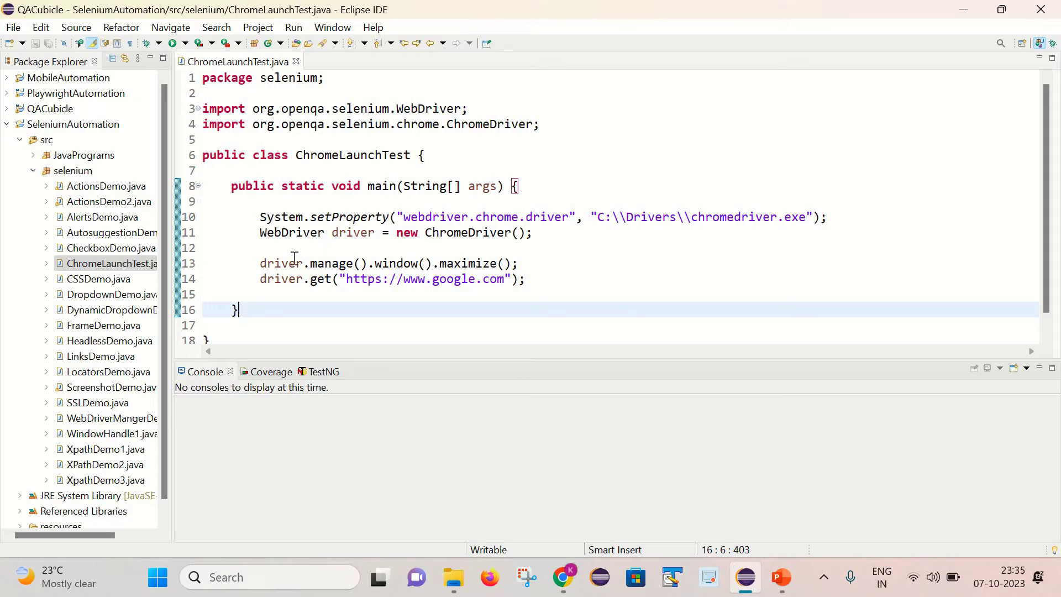
# Highlight code lines 10, 11, 13 and 14: driver path, ChromeDriver creation, window maximize, google.com navigation.
pyautogui.moveTo(260, 217); pyautogui.dragTo(839, 222)
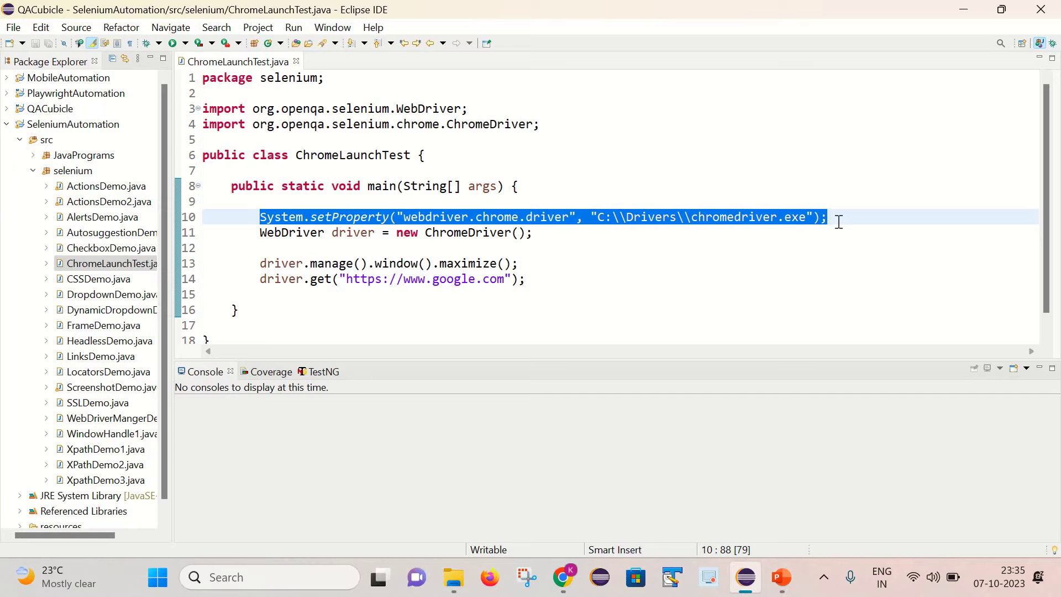
pyautogui.click(260, 232)
pyautogui.keyDown('shift'); pyautogui.click(516, 243); pyautogui.keyUp('shift')
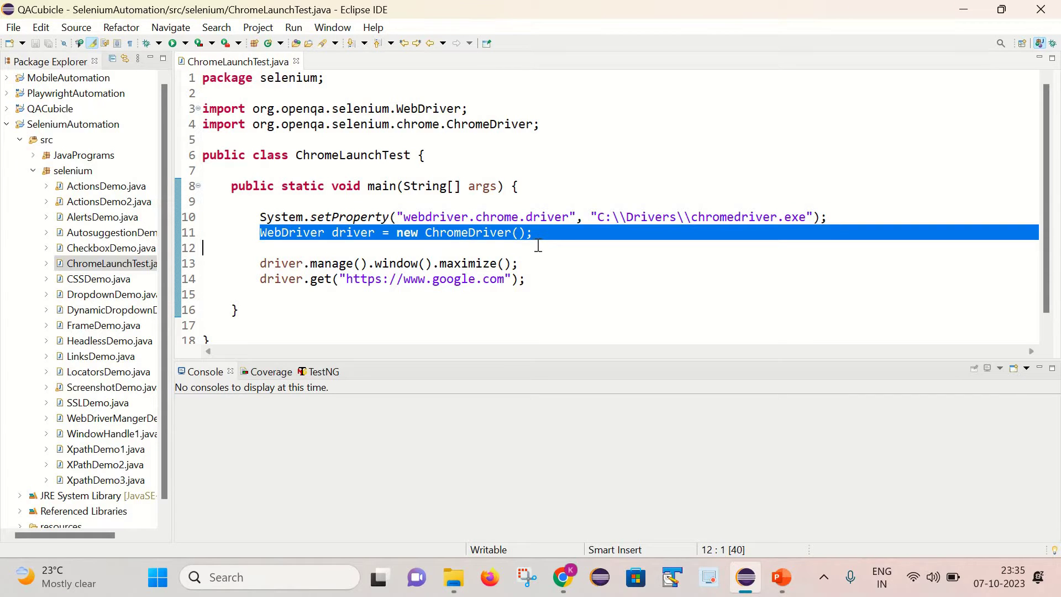
pyautogui.moveTo(260, 264); pyautogui.dragTo(268, 263)
pyautogui.moveTo(535, 264); pyautogui.dragTo(533, 265)
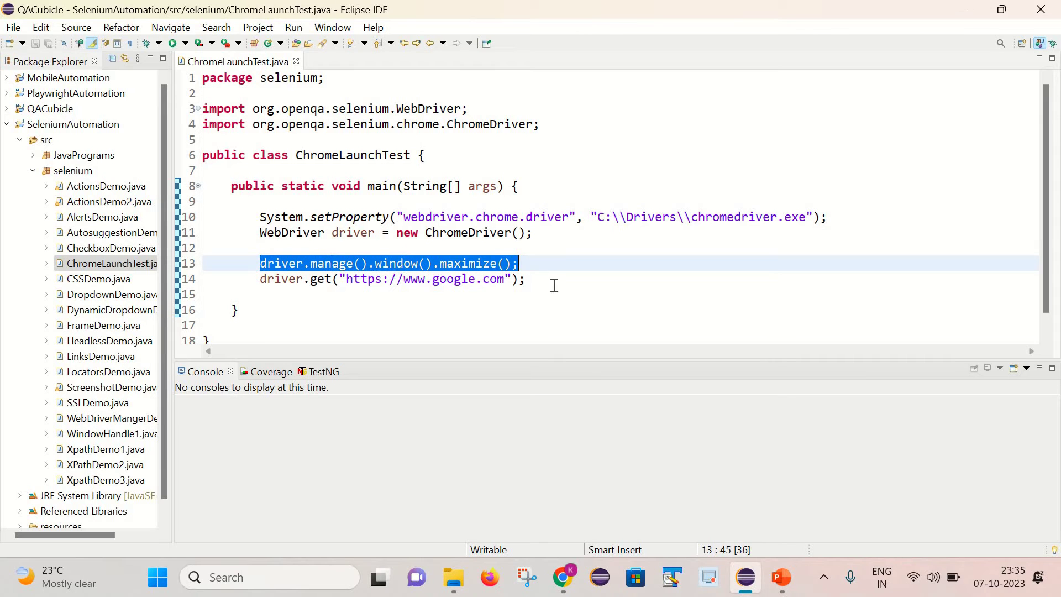
pyautogui.click(553, 285)
pyautogui.moveTo(579, 280); pyautogui.dragTo(257, 281)
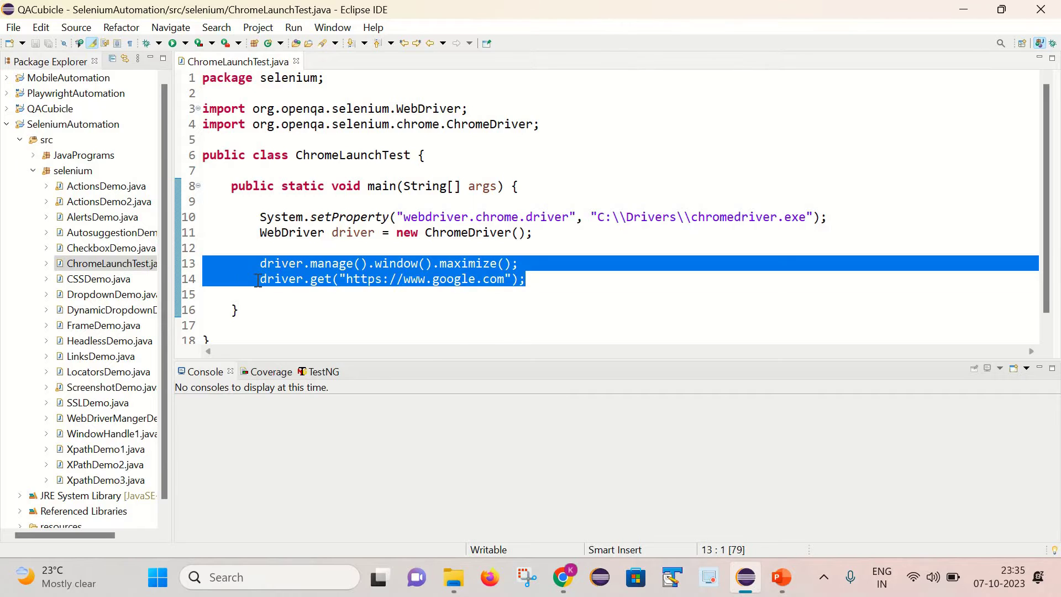
pyautogui.click(529, 156)
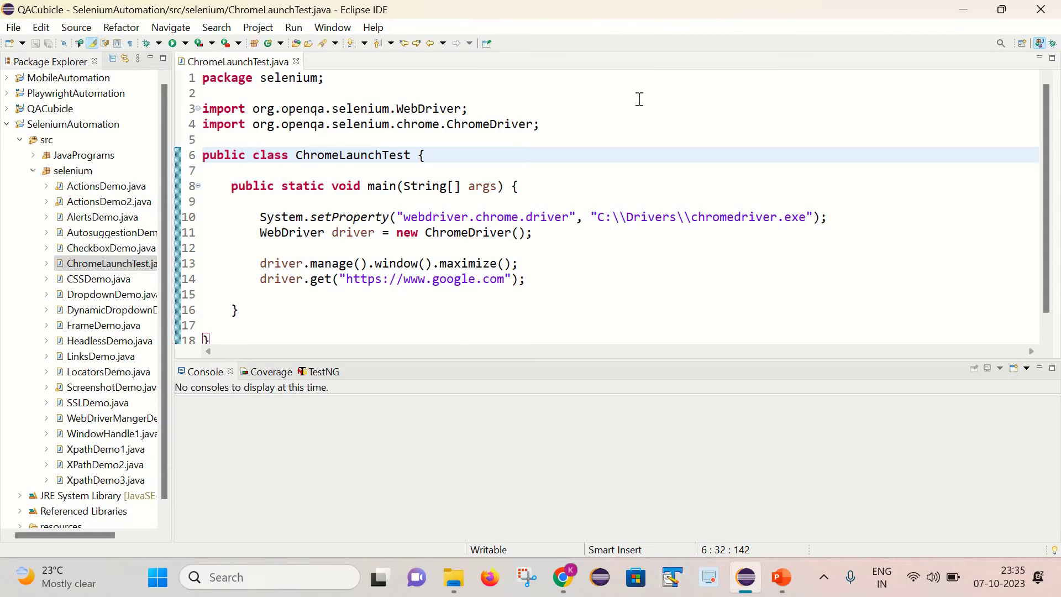
# Run ChromeLaunchTest as a Java Application.
pyautogui.rightClick(642, 106)
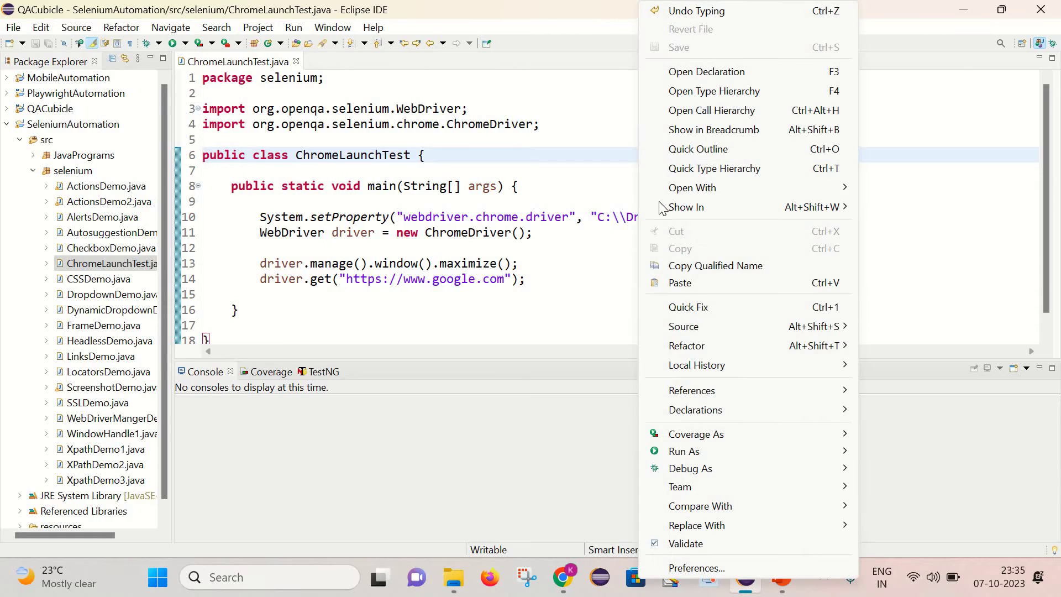
pyautogui.moveTo(691, 457)
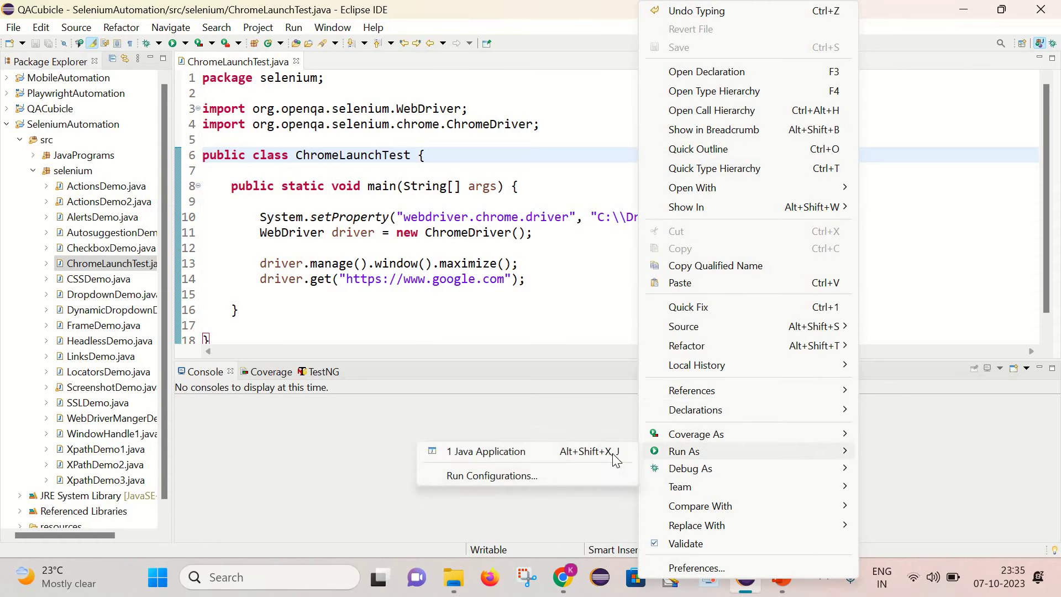
pyautogui.click(612, 458)
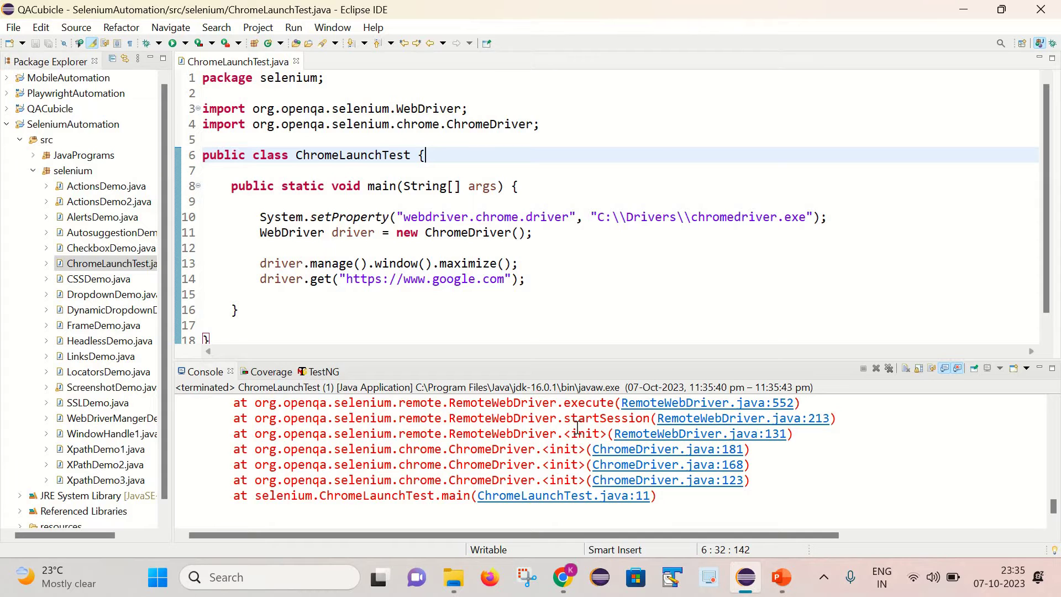
# Scroll the Console to read the SessionNotCreatedException saying ChromeDriver supports only Chrome 114.
pyautogui.scroll(5, 577, 426)
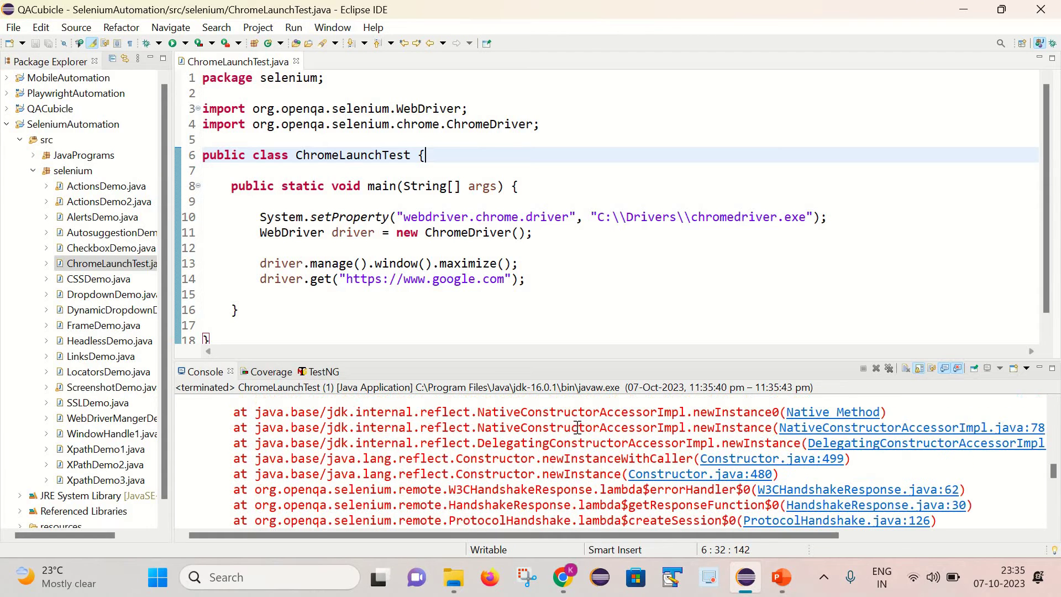
pyautogui.scroll(10, 576, 427)
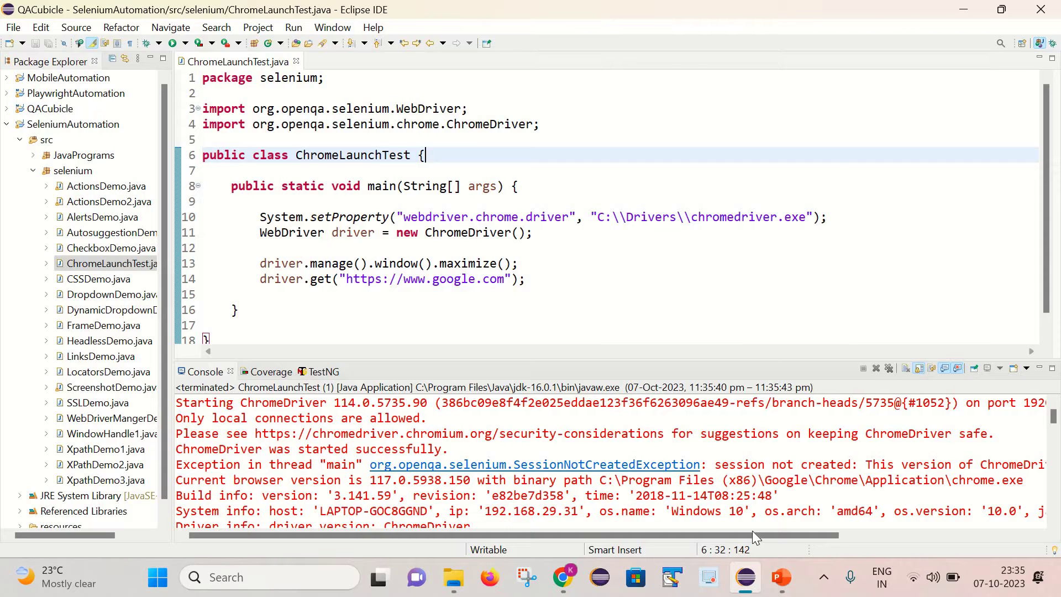
pyautogui.hscroll(5, 899, 523)
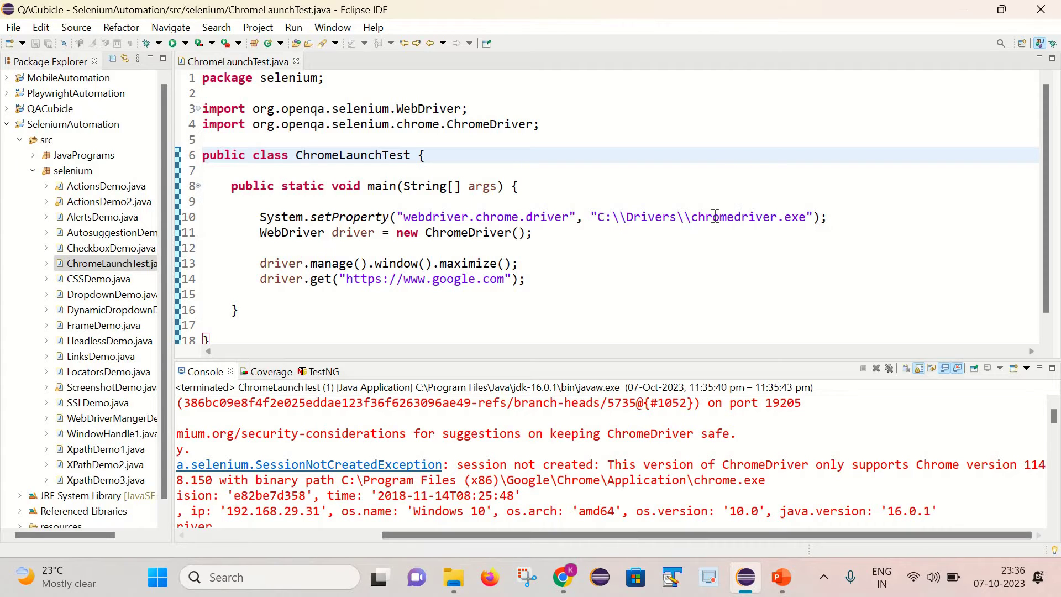
# Bring back Chrome's About page showing version 117.0.5938.150 to compare with the Eclipse error.
pyautogui.hotkey('alt', 'Tab')
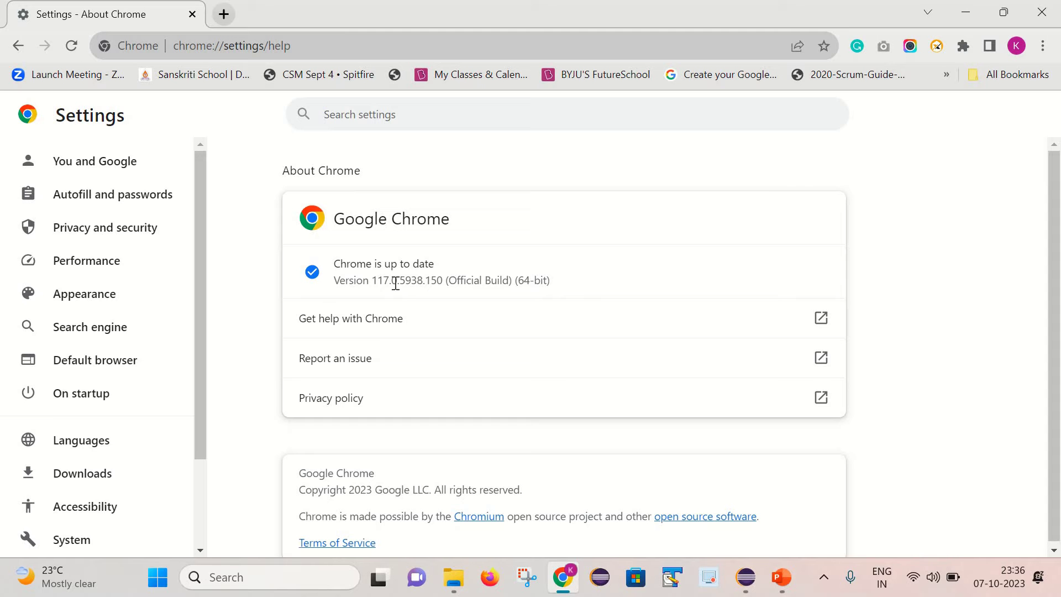
pyautogui.hotkey('ctrl', 't')
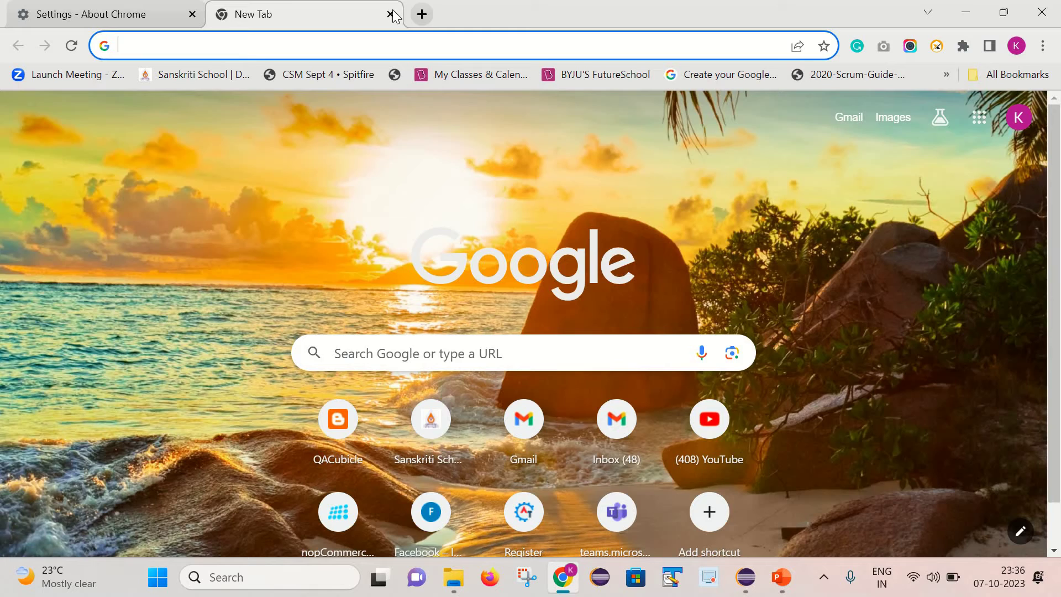
pyautogui.hotkey('ctrl', 'w')
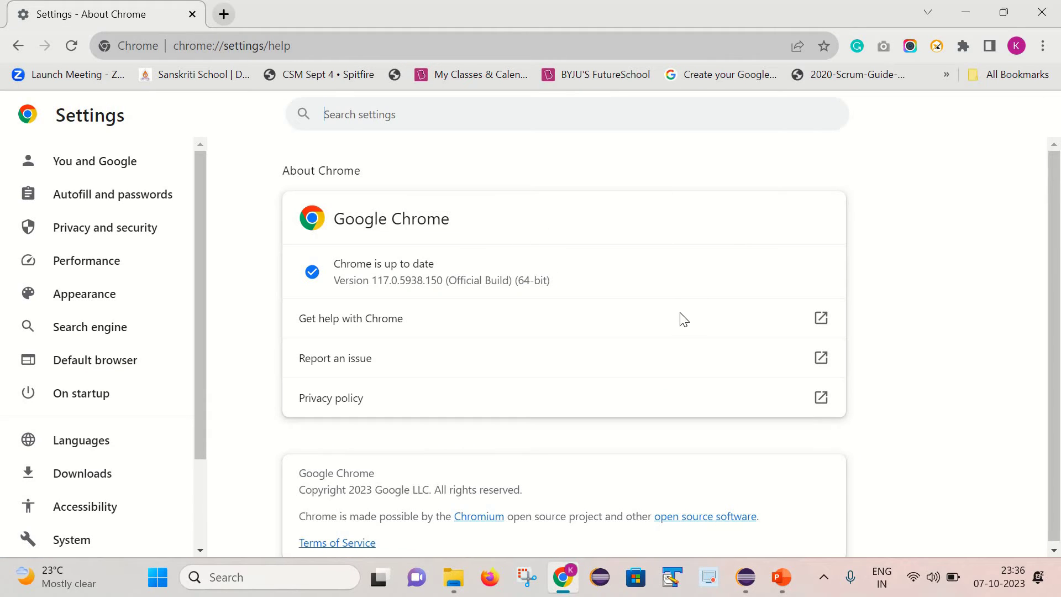
pyautogui.click(746, 577)
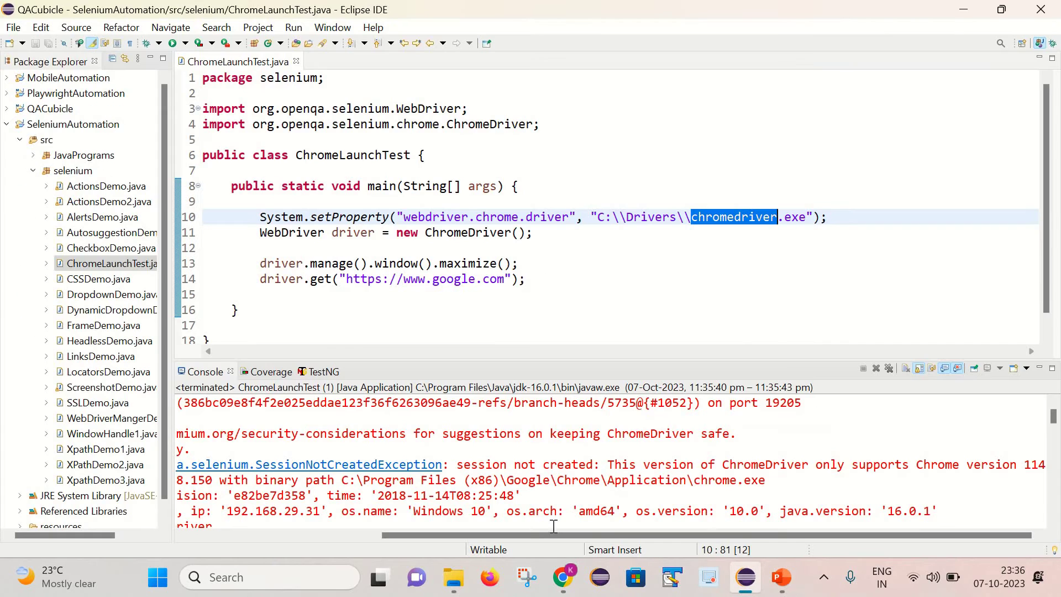
pyautogui.click(575, 582)
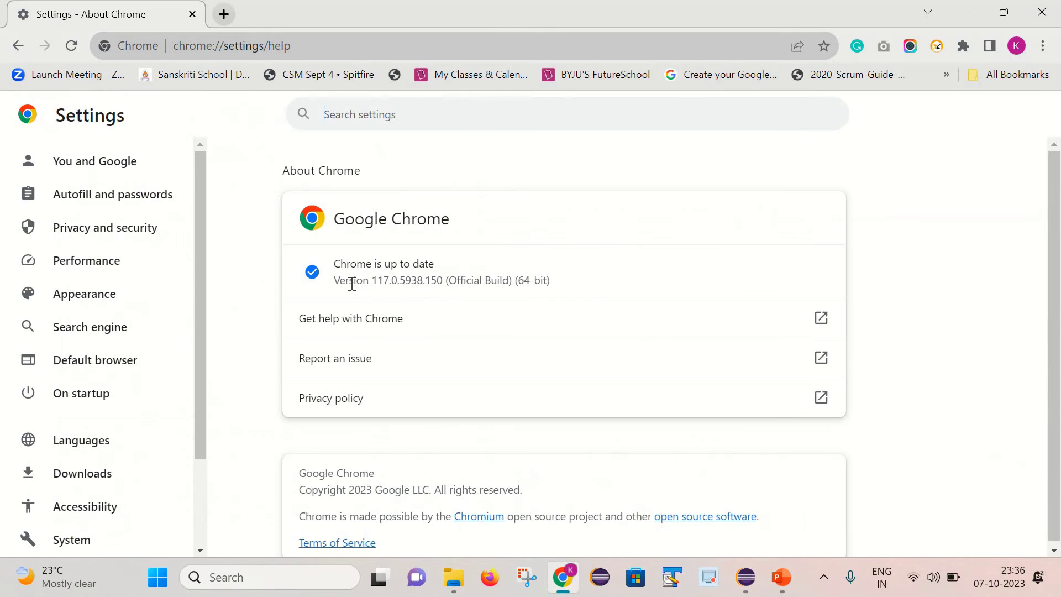
# Search Google for selenium in a new tab and open the Selenium downloads page.
pyautogui.click(224, 15)
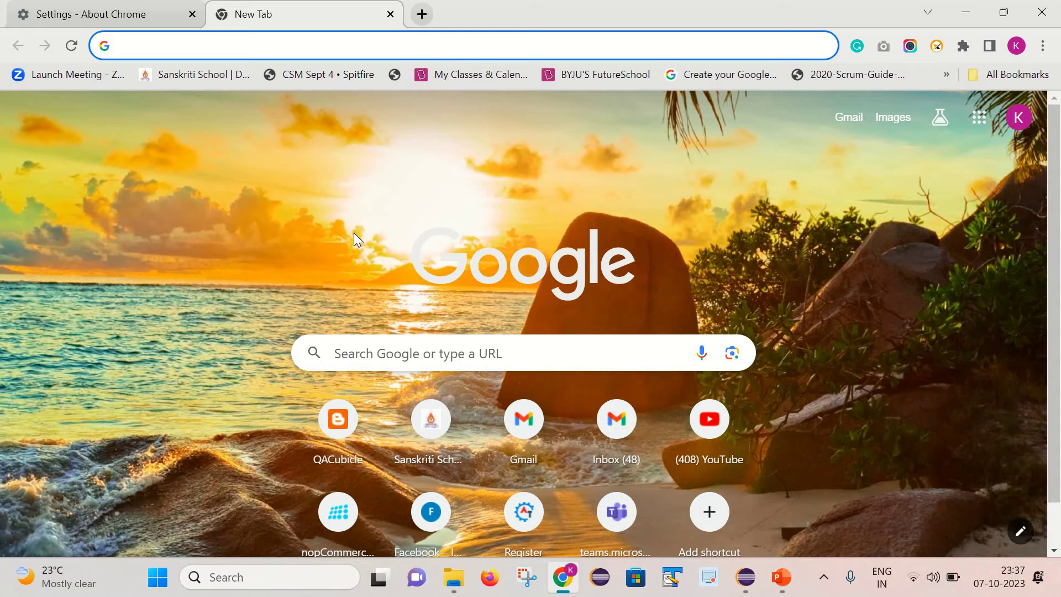
pyautogui.write('s')
pyautogui.press('Return')
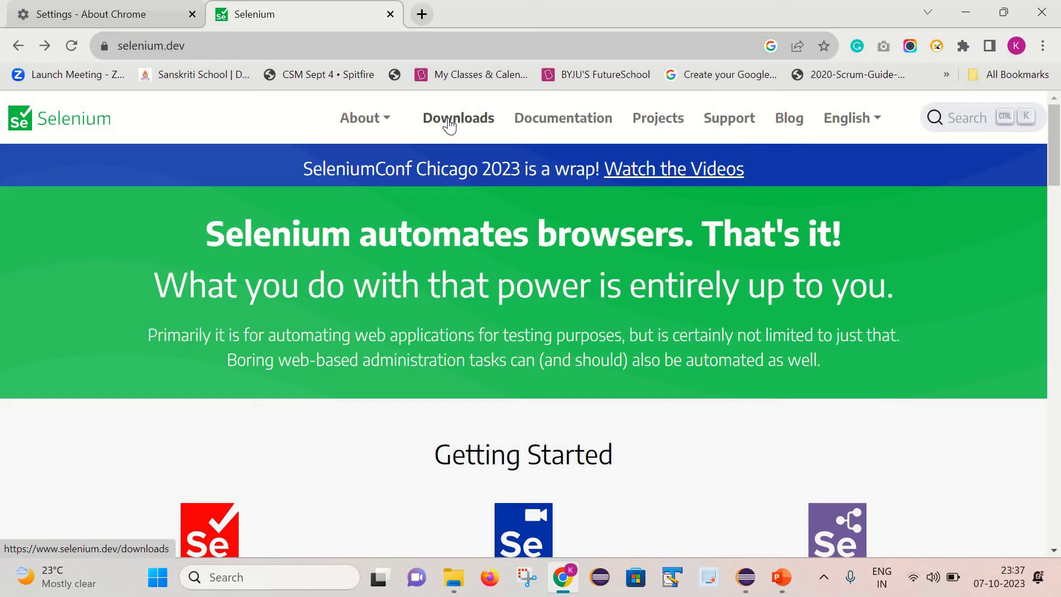
pyautogui.click(449, 125)
# Expand Browsers under Platforms Supported and follow Chrome's documentation link to Latest ChromeDriver Binaries.
pyautogui.scroll(-7, 485, 360)
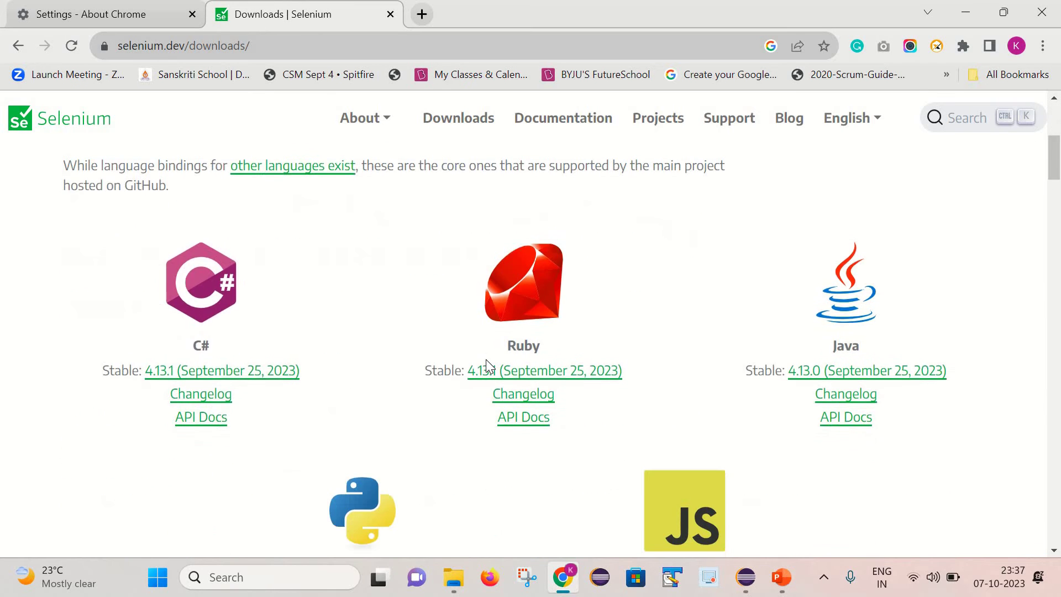
pyautogui.scroll(-20, 485, 359)
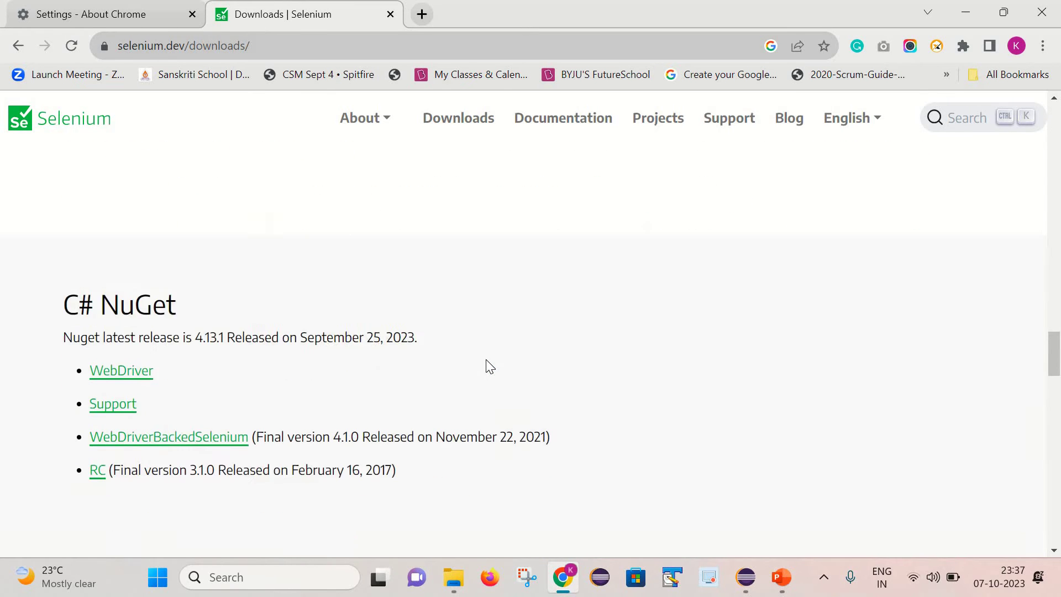
pyautogui.scroll(-20, 486, 359)
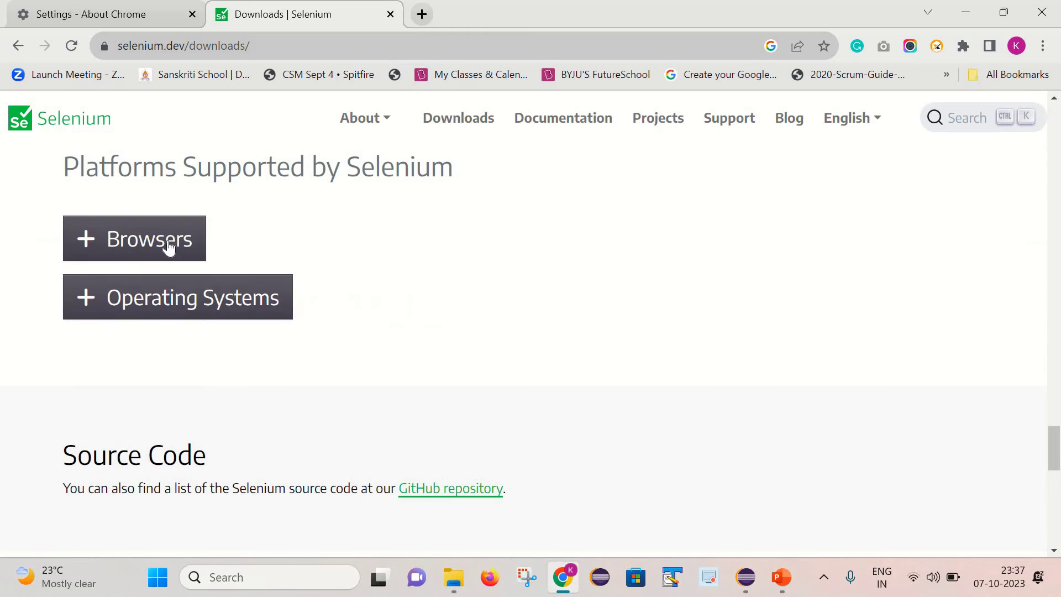
pyautogui.click(169, 247)
pyautogui.scroll(-4, 343, 349)
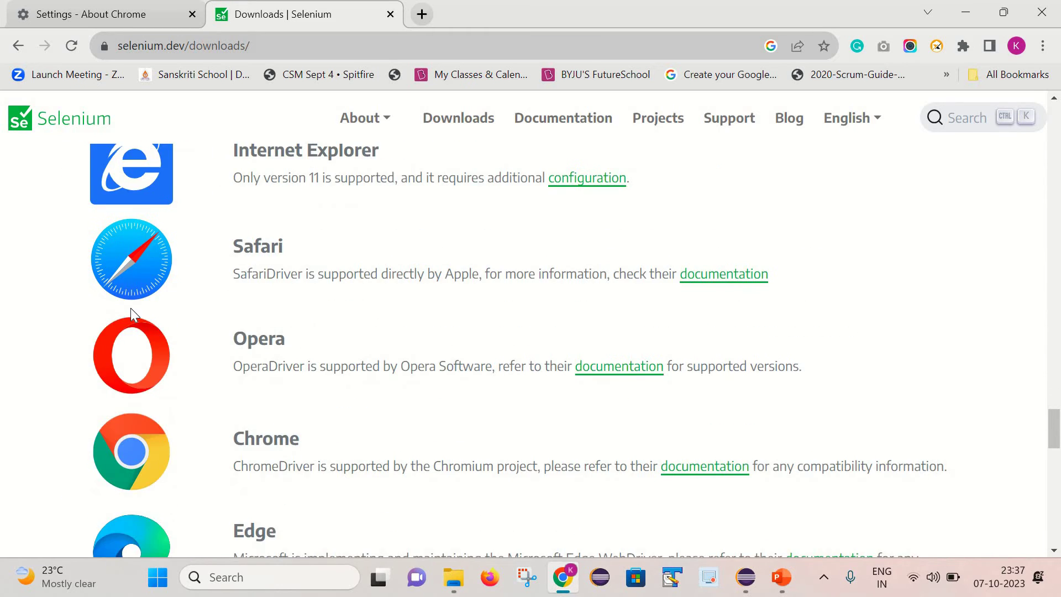
pyautogui.scroll(-3, 130, 307)
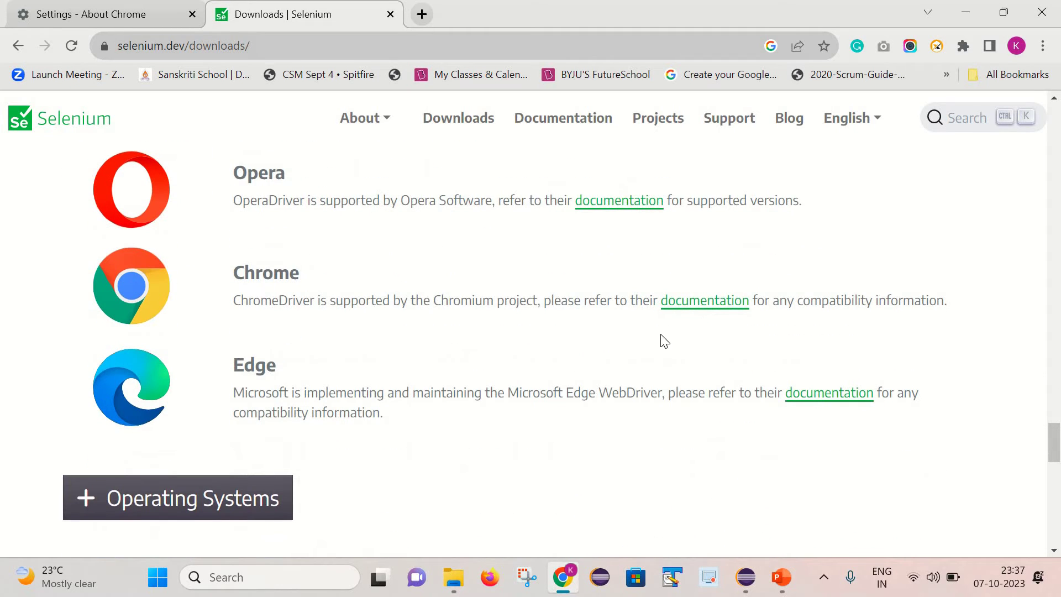
pyautogui.click(705, 303)
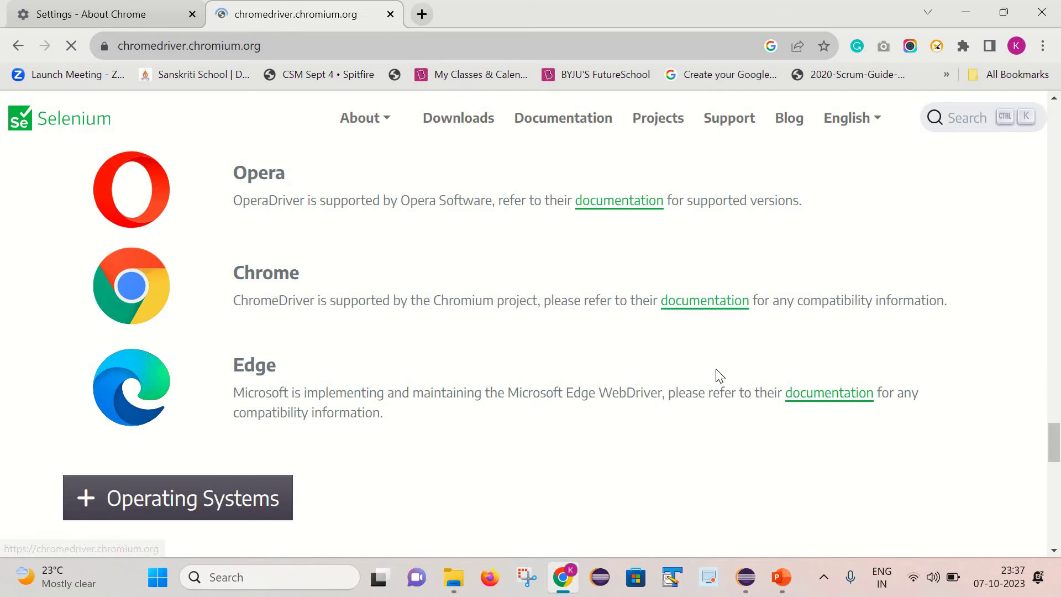
pyautogui.scroll(-5, 720, 376)
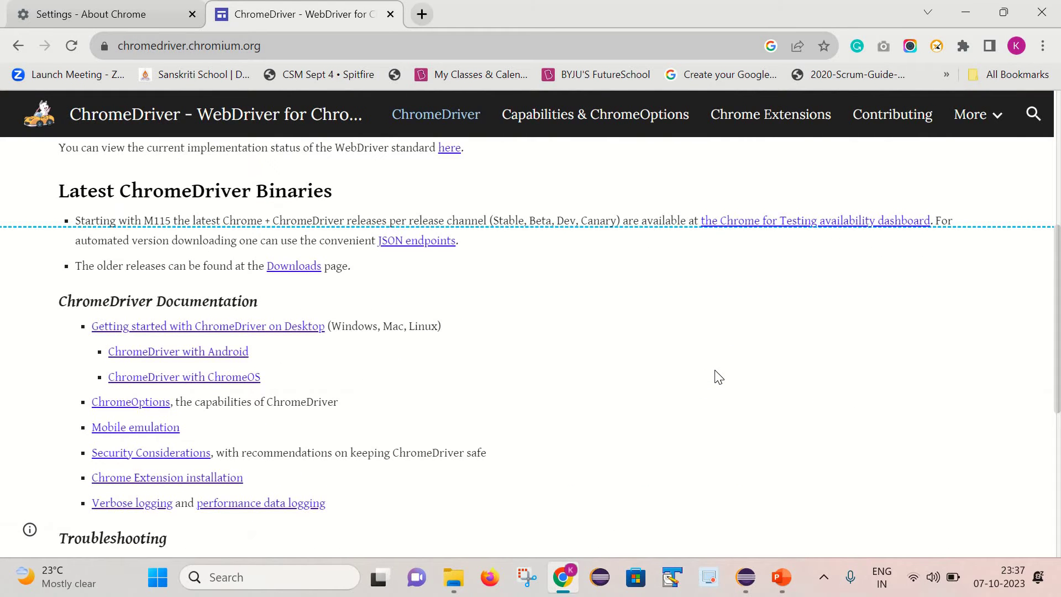
# Open the ChromeDriver Downloads page and review its Current Releases section.
pyautogui.click(294, 265)
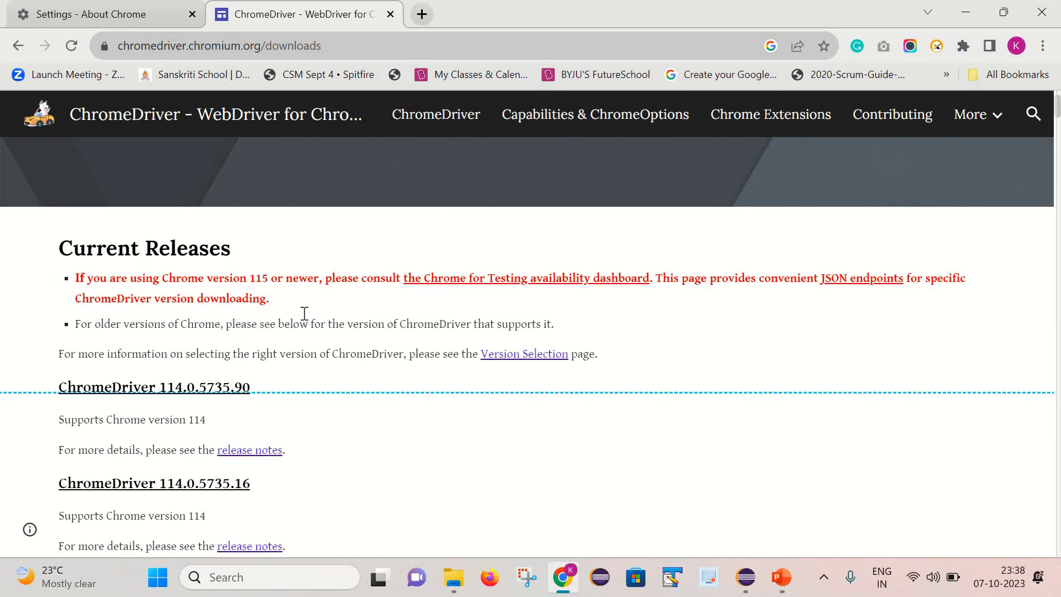
pyautogui.scroll(-4, 304, 320)
pyautogui.scroll(5, 276, 329)
pyautogui.scroll(-1, 157, 323)
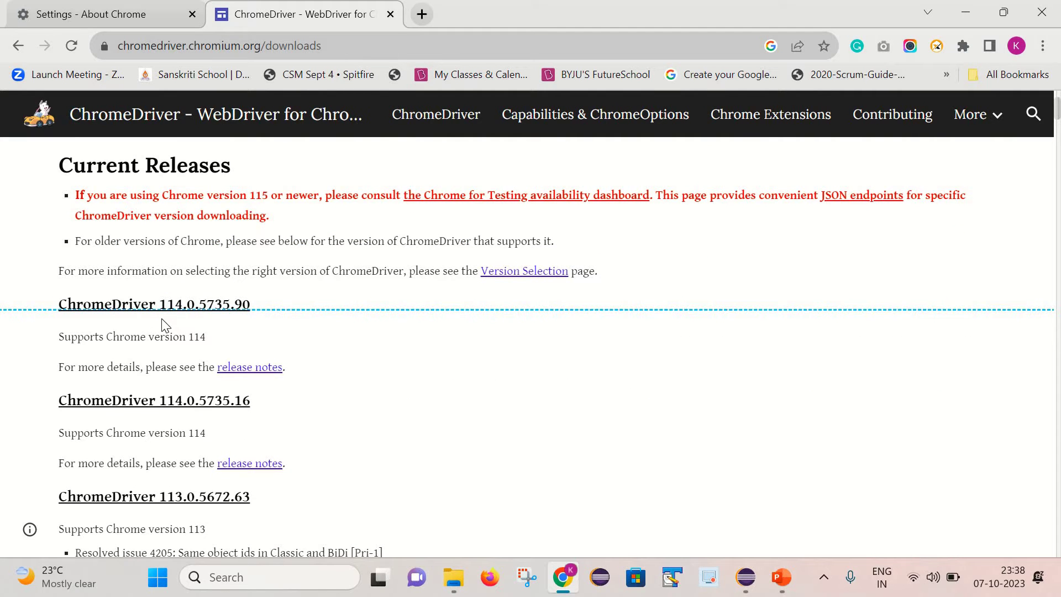
pyautogui.scroll(1, 114, 323)
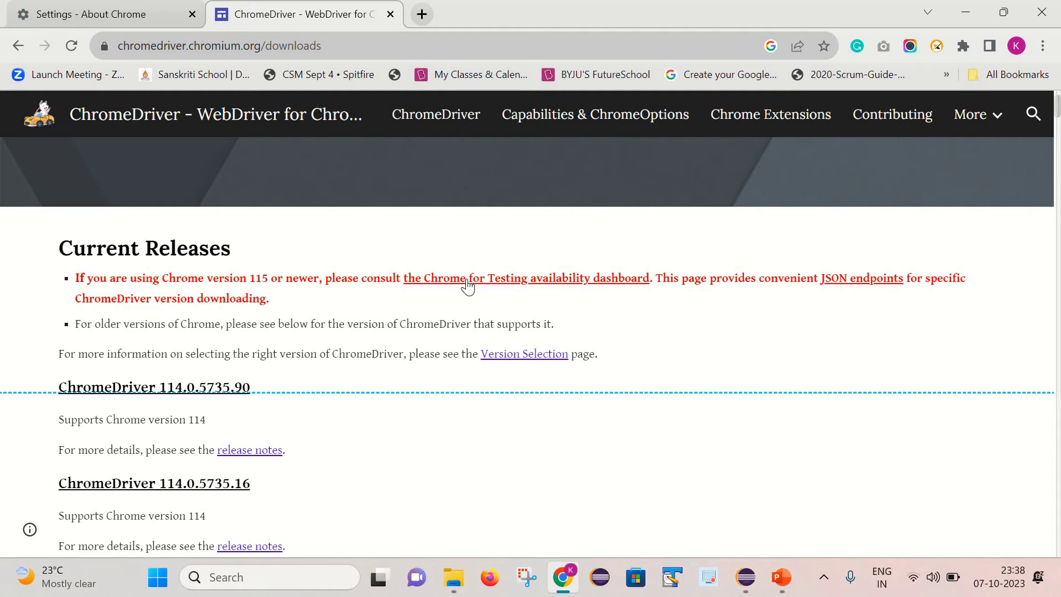
# Compare the dashboard's Stable 117.0.5938.149 with the installed Chrome 117.0.5938.150 on the About page.
pyautogui.click(512, 290)
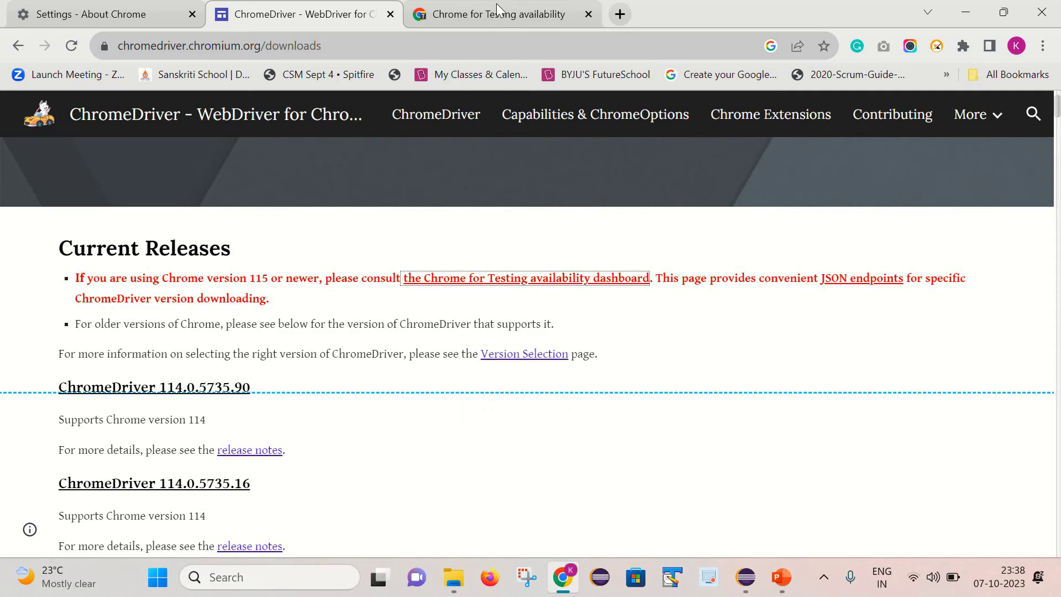
pyautogui.scroll(-3, 507, 326)
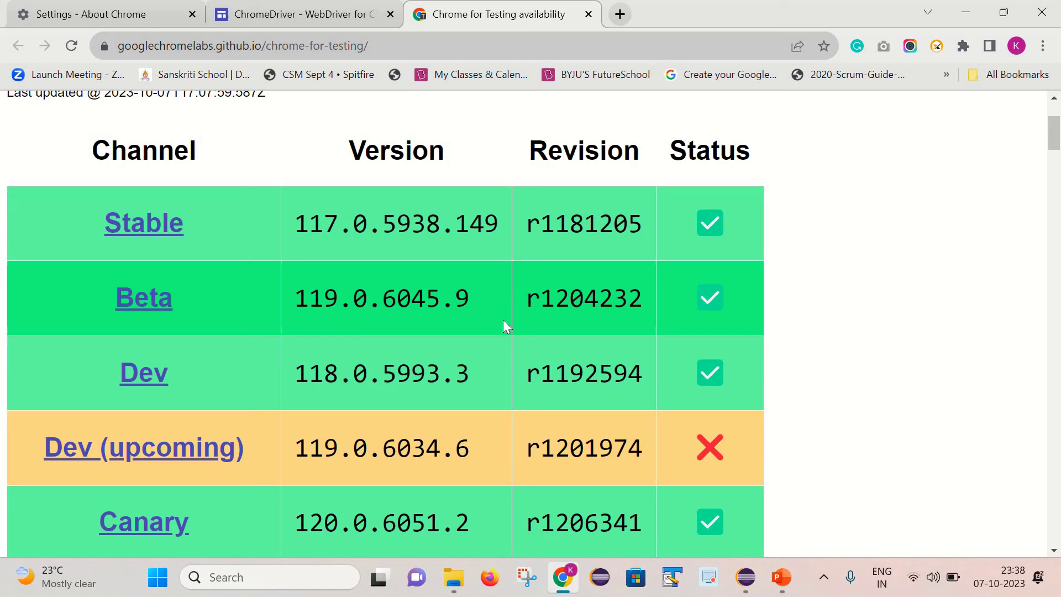
pyautogui.scroll(3, 504, 326)
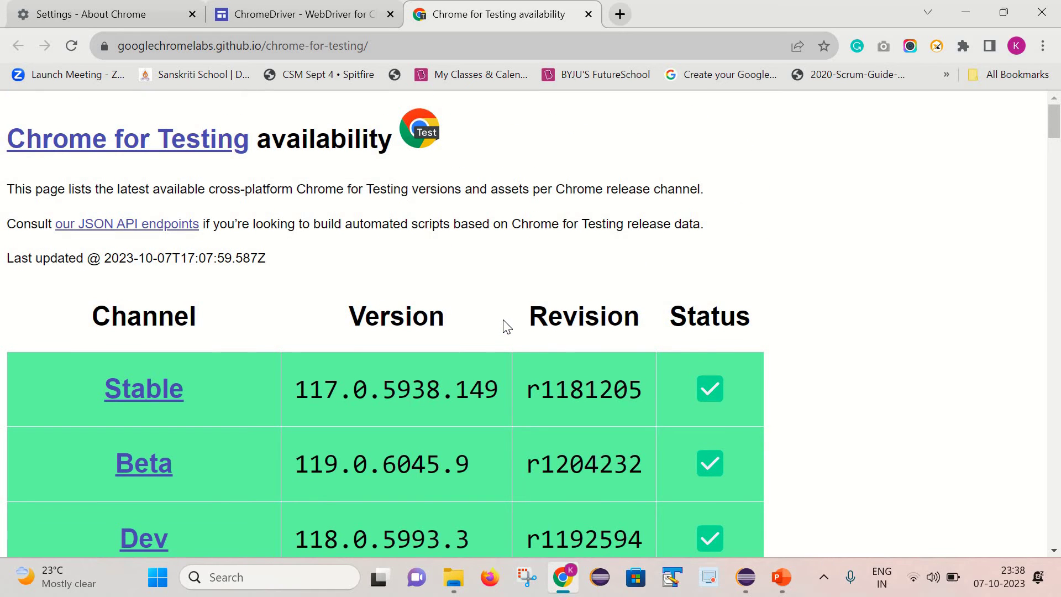
pyautogui.scroll(-3, 506, 326)
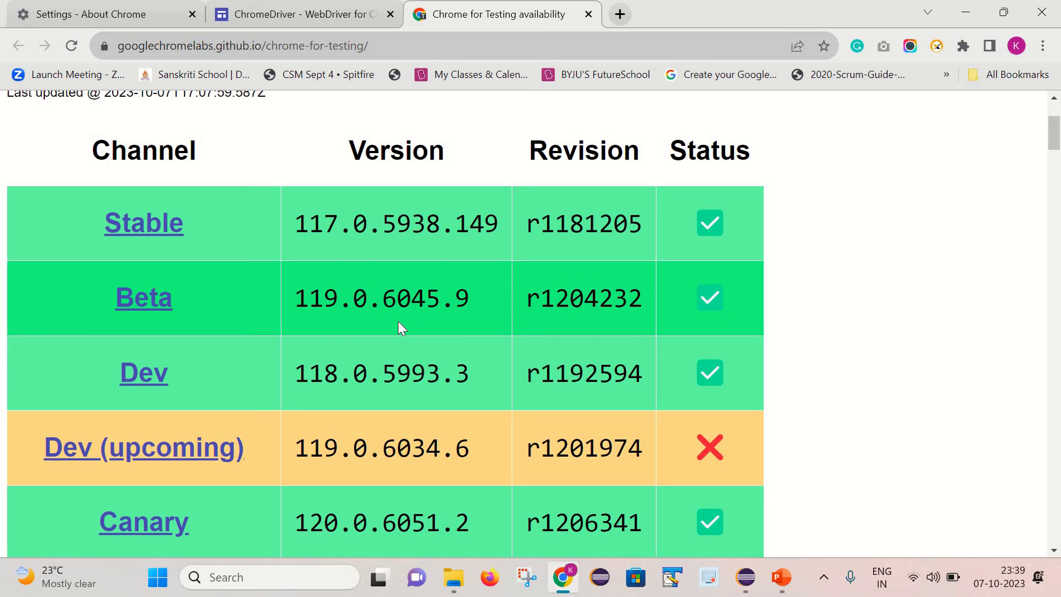
pyautogui.click(107, 5)
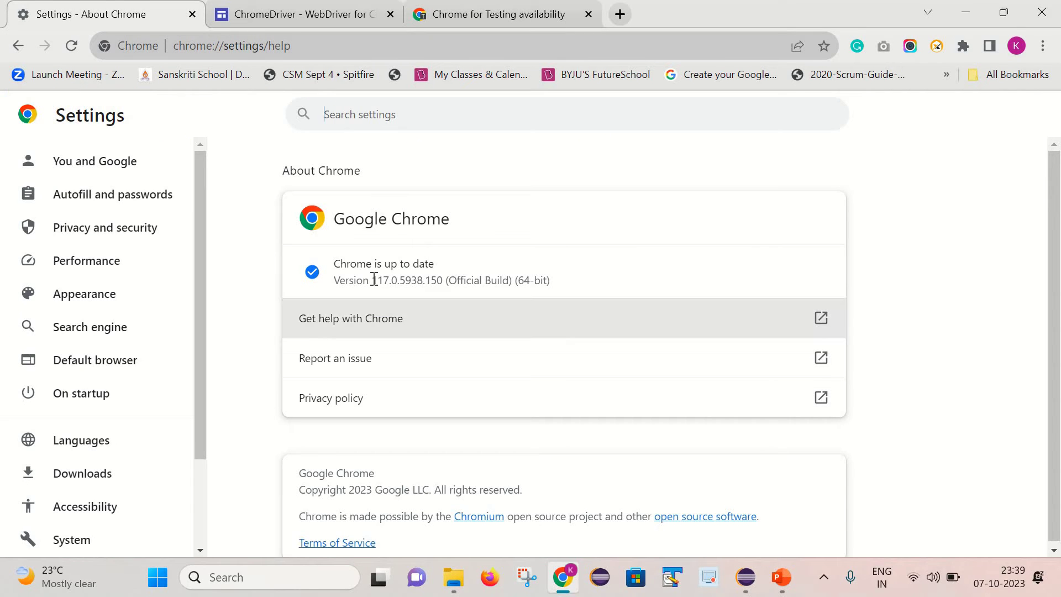
# Return to the Chrome for Testing dashboard and locate the Stable downloads table.
pyautogui.click(488, 10)
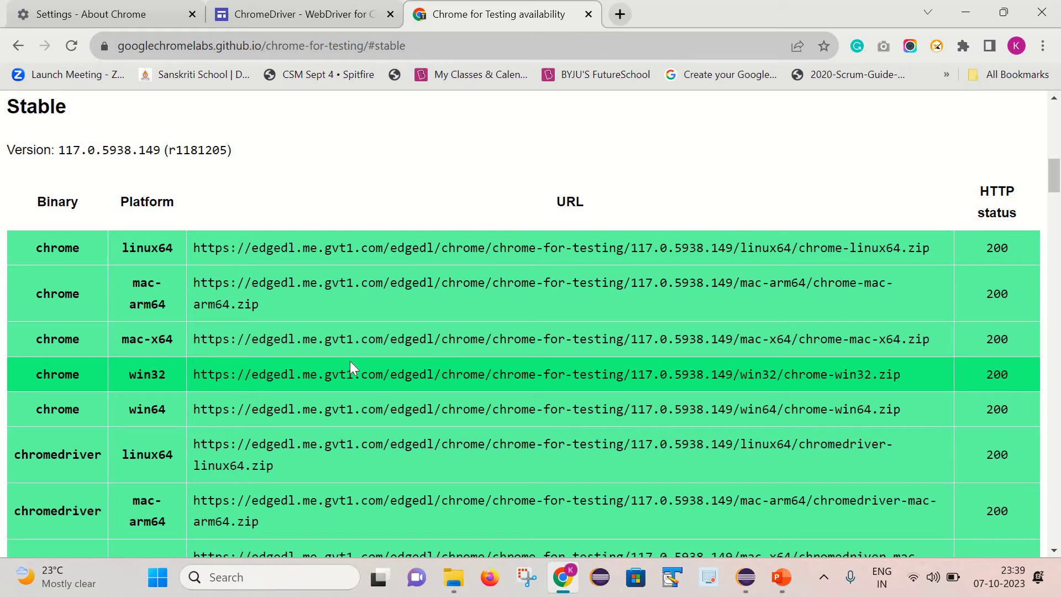
pyautogui.scroll(-5, 350, 365)
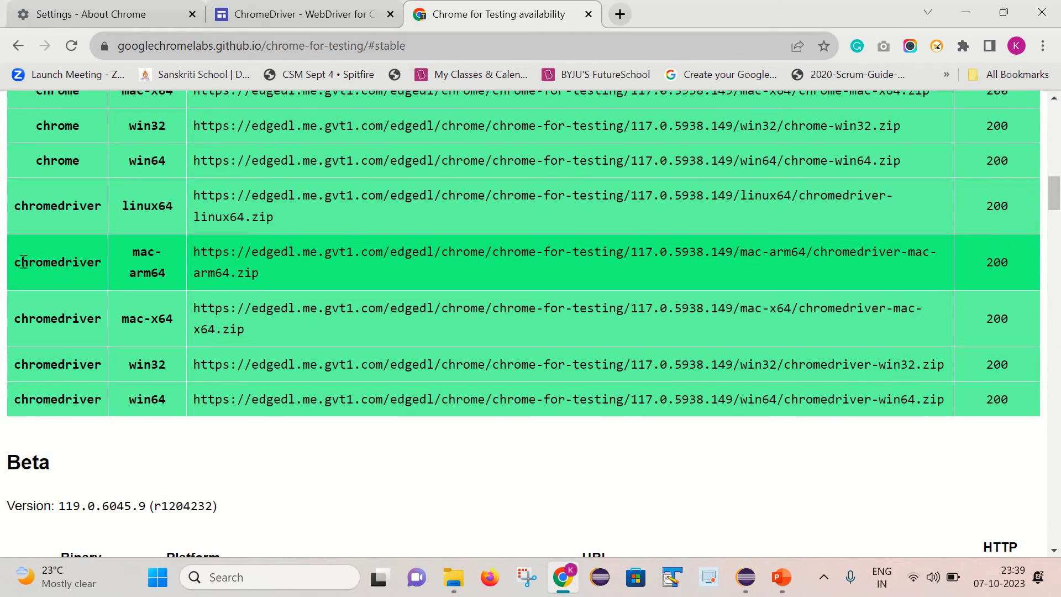
pyautogui.scroll(3, 70, 353)
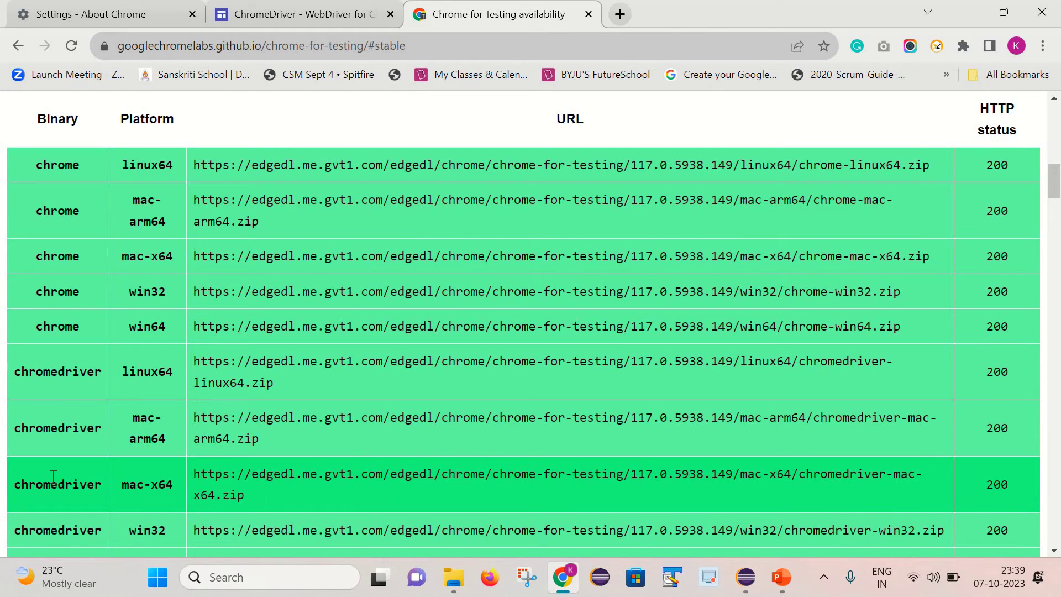
pyautogui.scroll(-2, 54, 476)
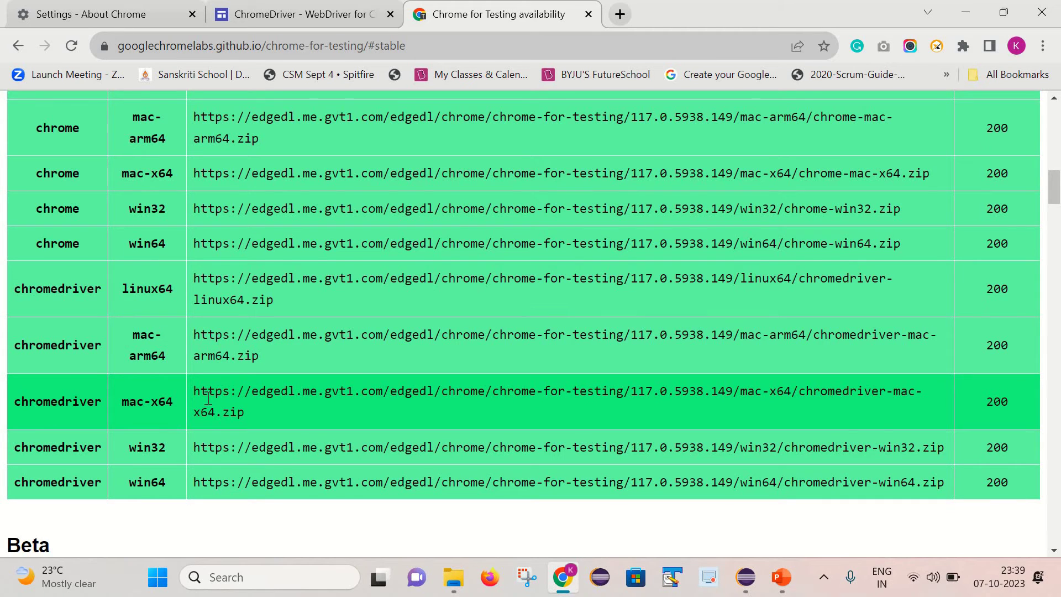
pyautogui.scroll(3, 154, 380)
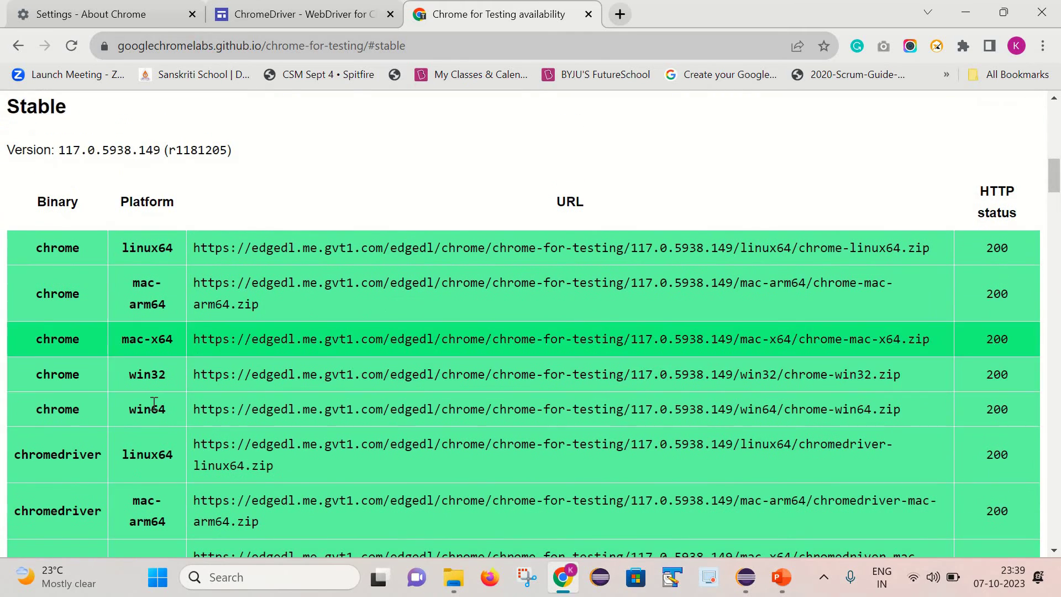
pyautogui.scroll(-3, 154, 403)
pyautogui.scroll(2, 153, 404)
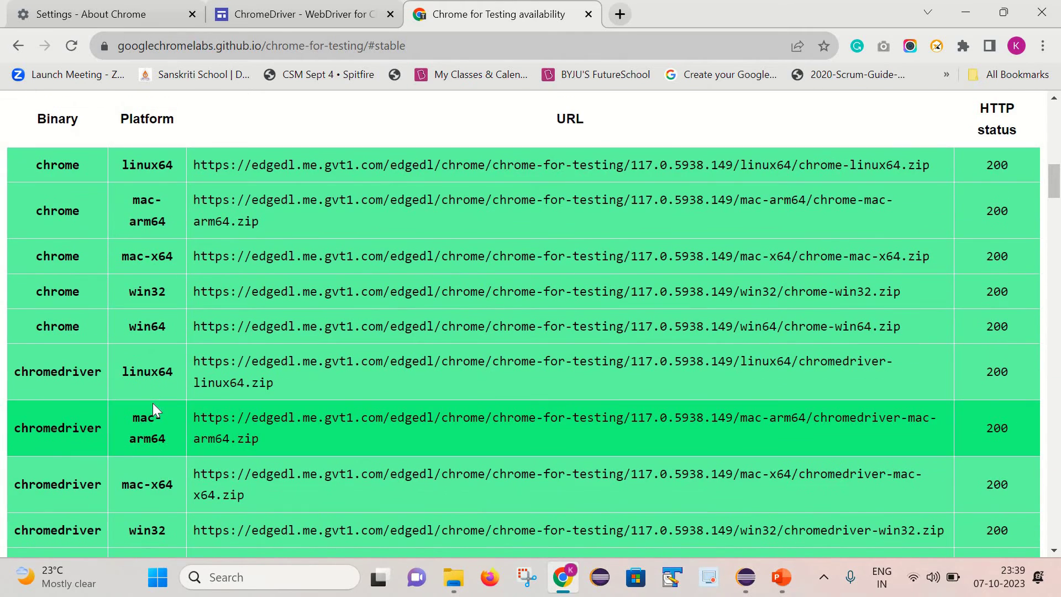
pyautogui.scroll(-3, 152, 403)
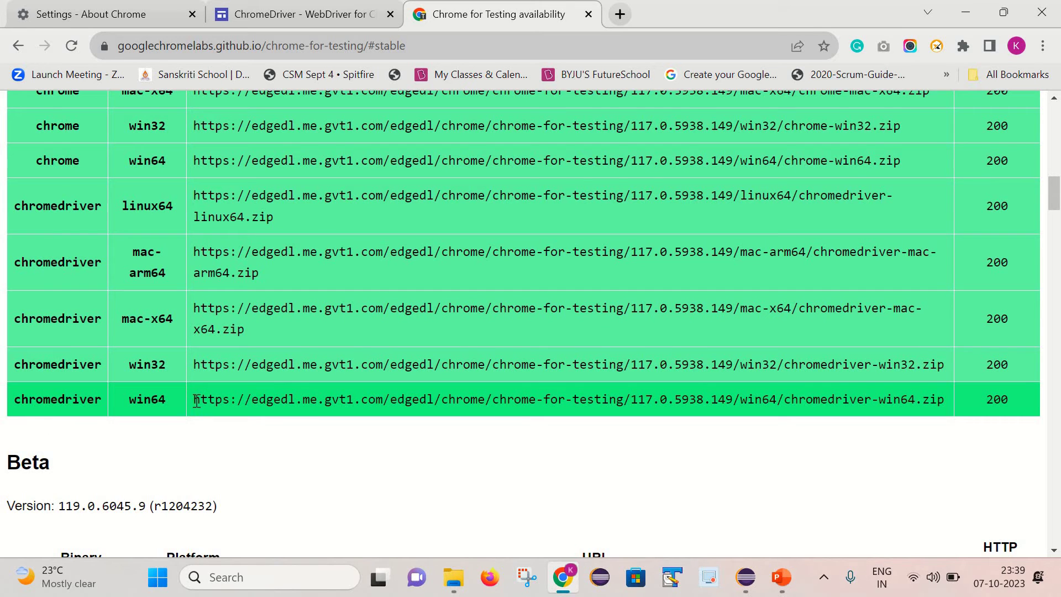
# Download chromedriver-win64.zip (117.0.5938.149) by loading its win64 URL in a new tab.
pyautogui.moveTo(194, 399); pyautogui.dragTo(944, 399)
pyautogui.hotkey('ctrl', 'c')
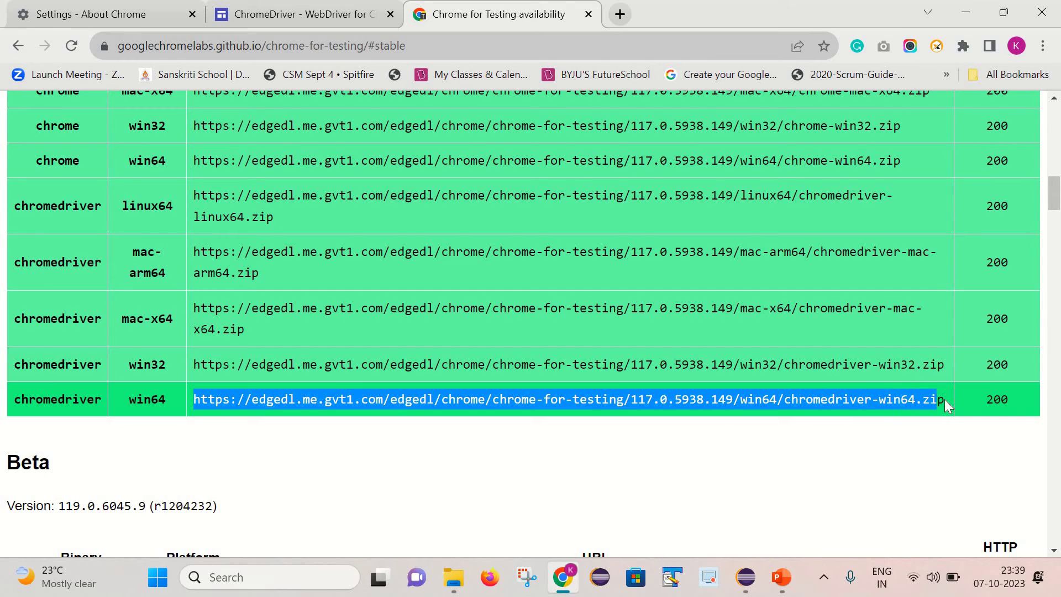
pyautogui.click(620, 14)
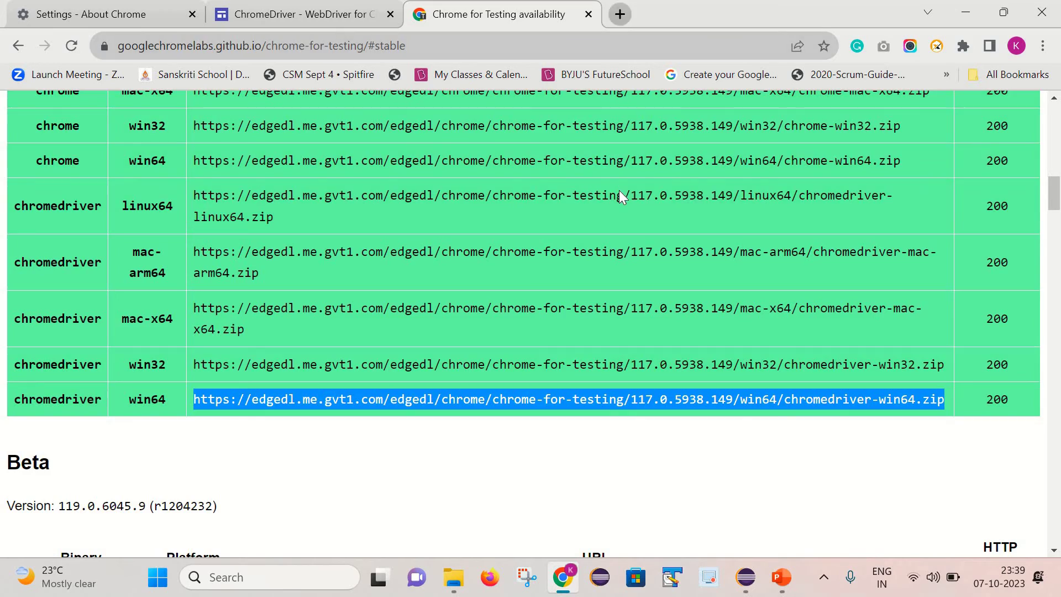
pyautogui.hotkey('ctrl', 'v')
pyautogui.press('Return')
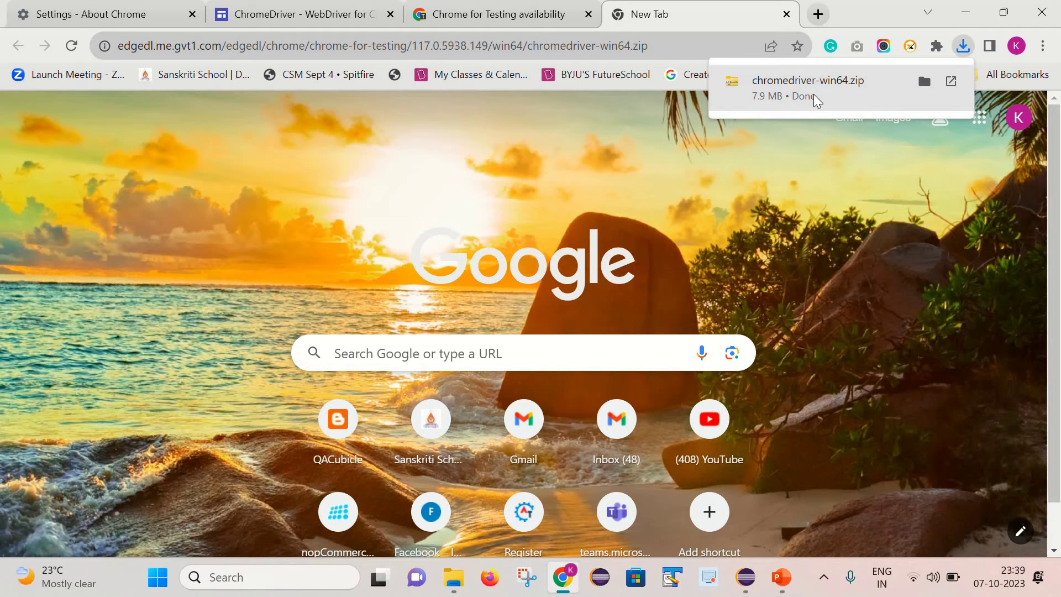
# Open chromedriver-win64.zip, browse its chromedriver-win64 folder, then go up to the Downloads folder.
pyautogui.click(808, 87)
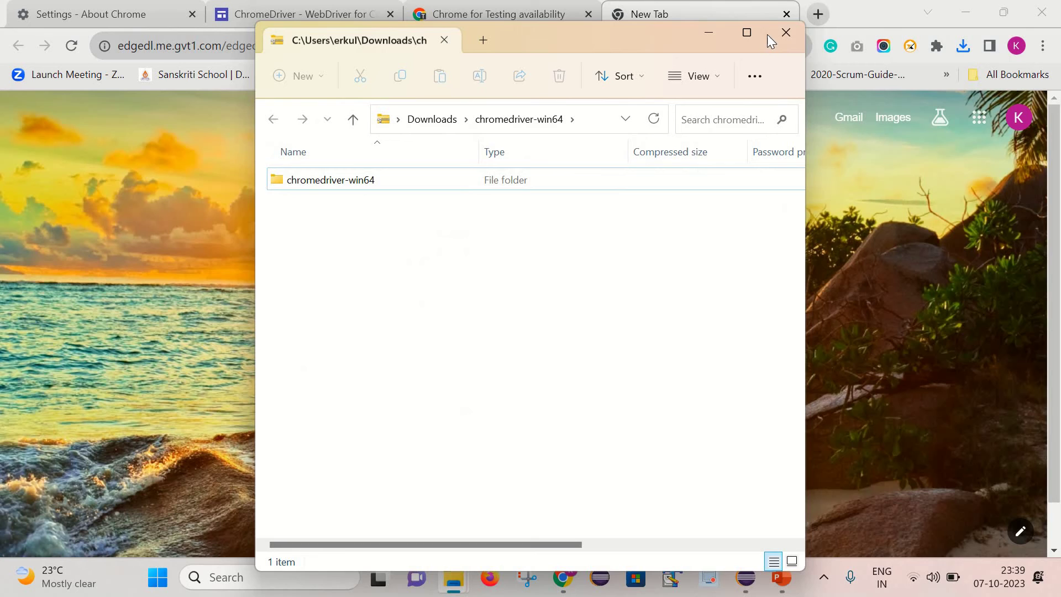
pyautogui.click(749, 31)
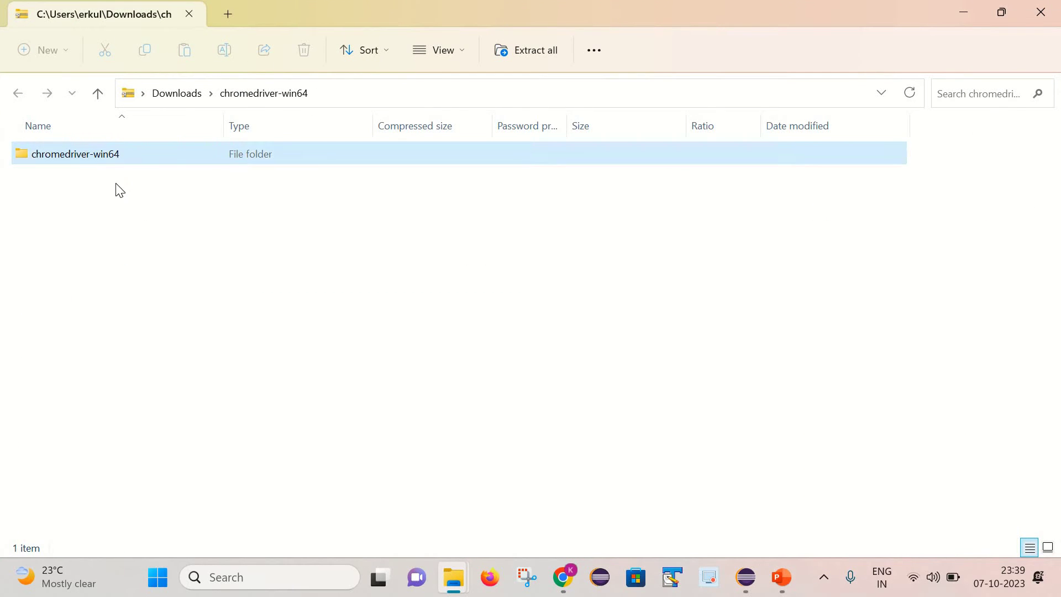
pyautogui.doubleClick(74, 156)
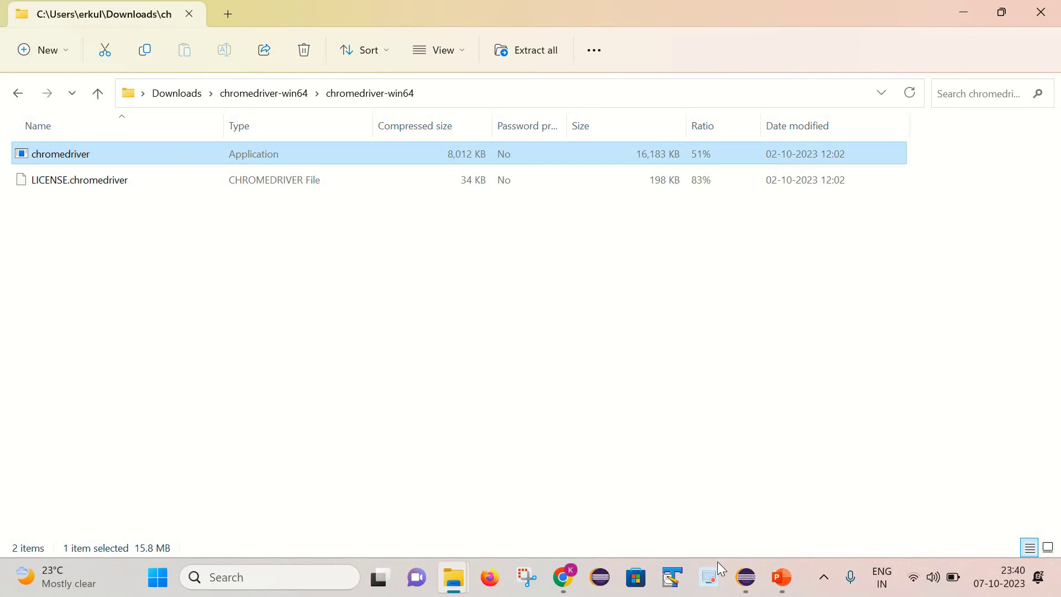
pyautogui.click(745, 579)
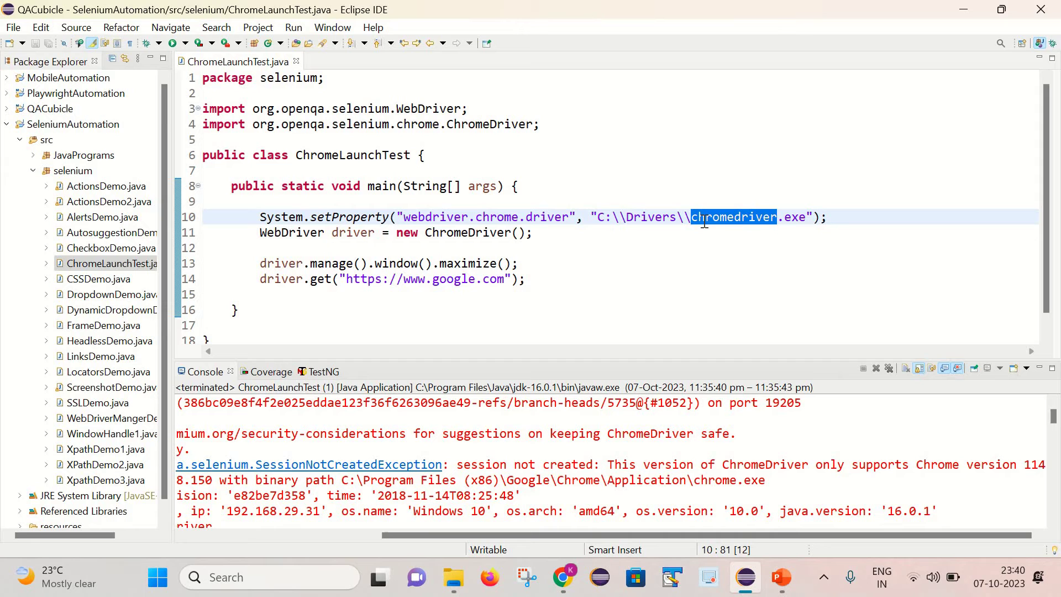
pyautogui.click(457, 585)
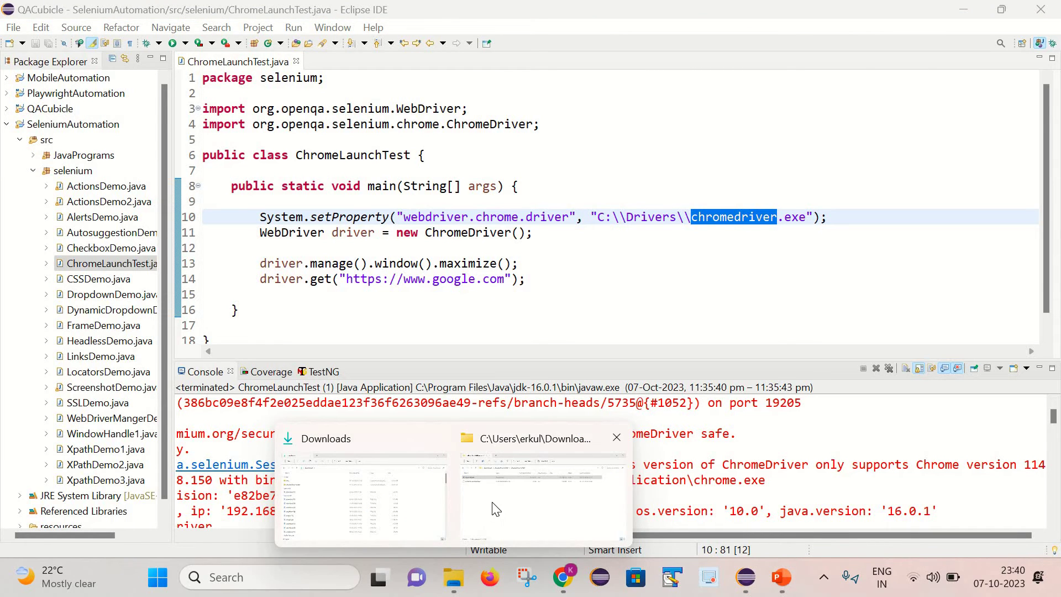
pyautogui.click(543, 495)
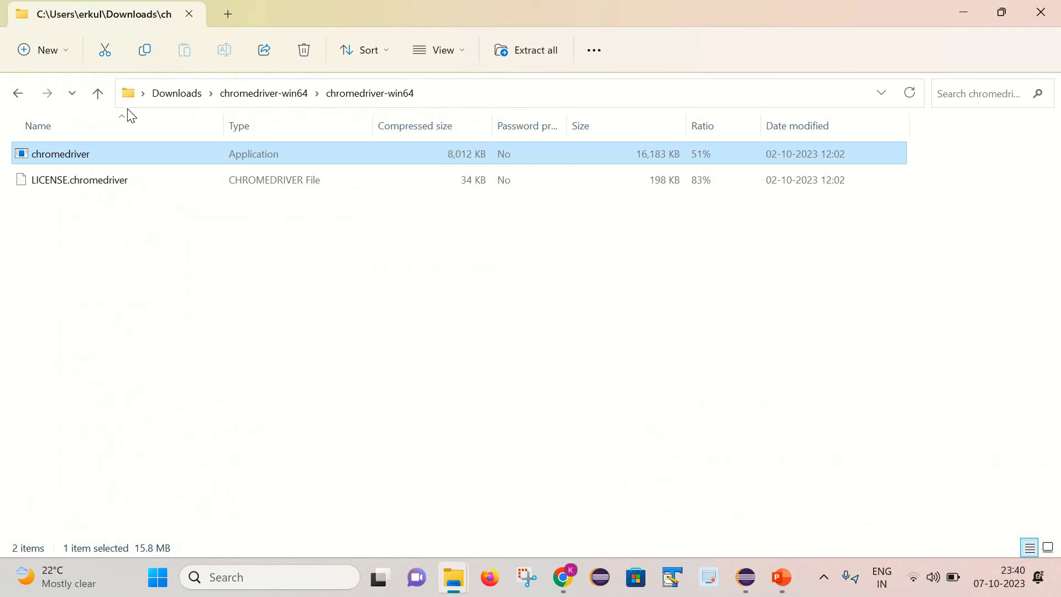
pyautogui.click(98, 95)
pyautogui.click(98, 95)
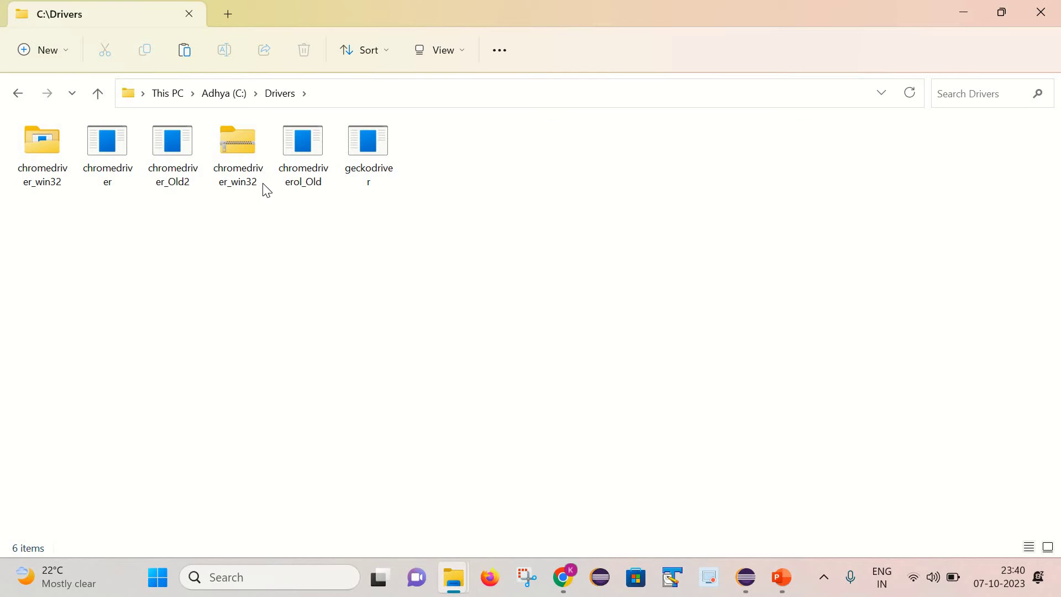
# Rename the existing chromedriver in C:\Drivers to chromedriver_OLD3.
pyautogui.rightClick(178, 242)
pyautogui.click(102, 160)
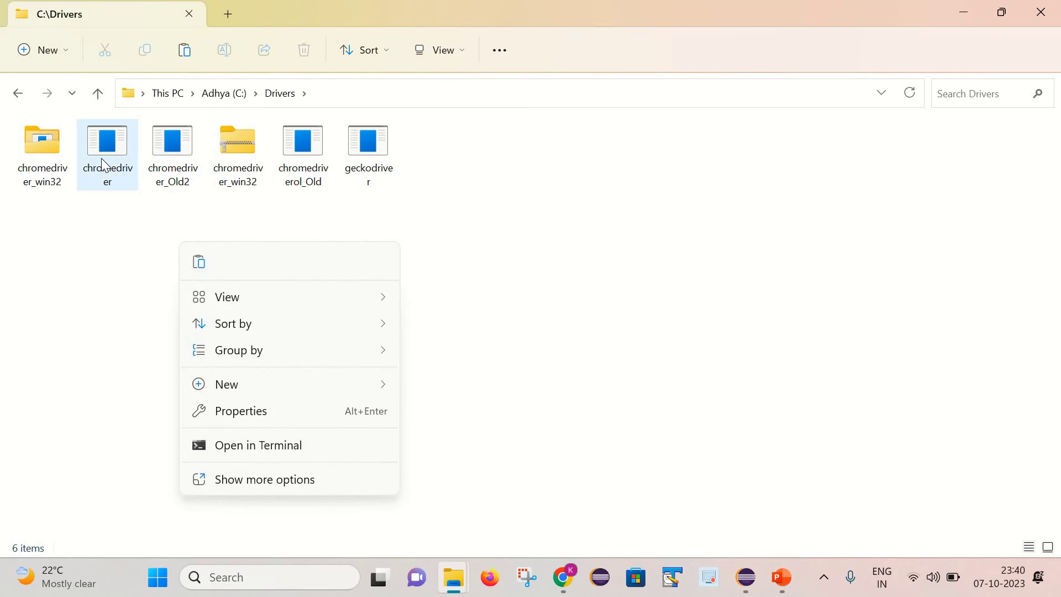
pyautogui.rightClick(103, 160)
pyautogui.click(190, 183)
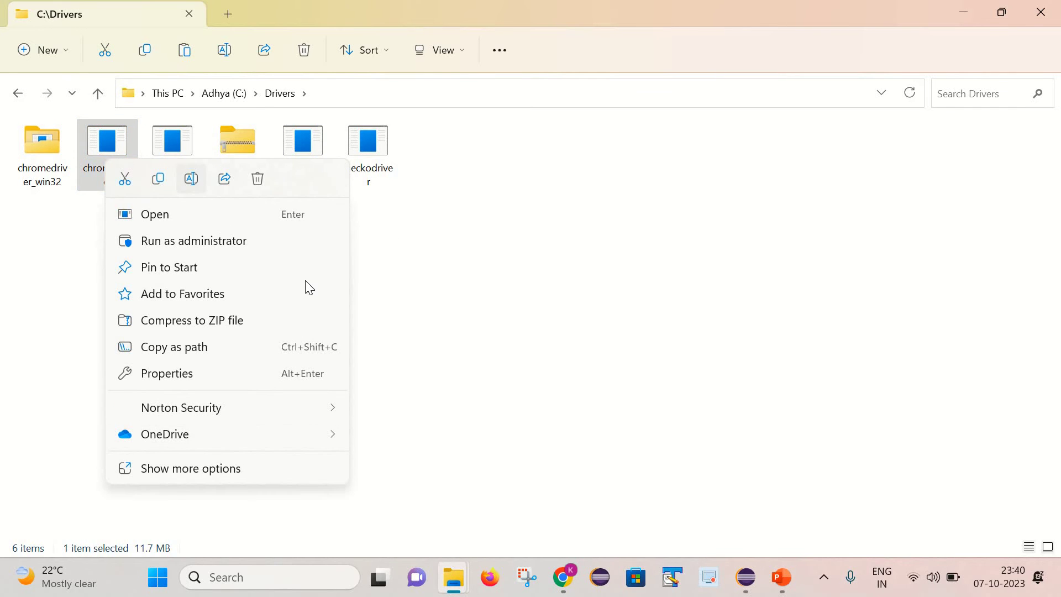
pyautogui.press('End')
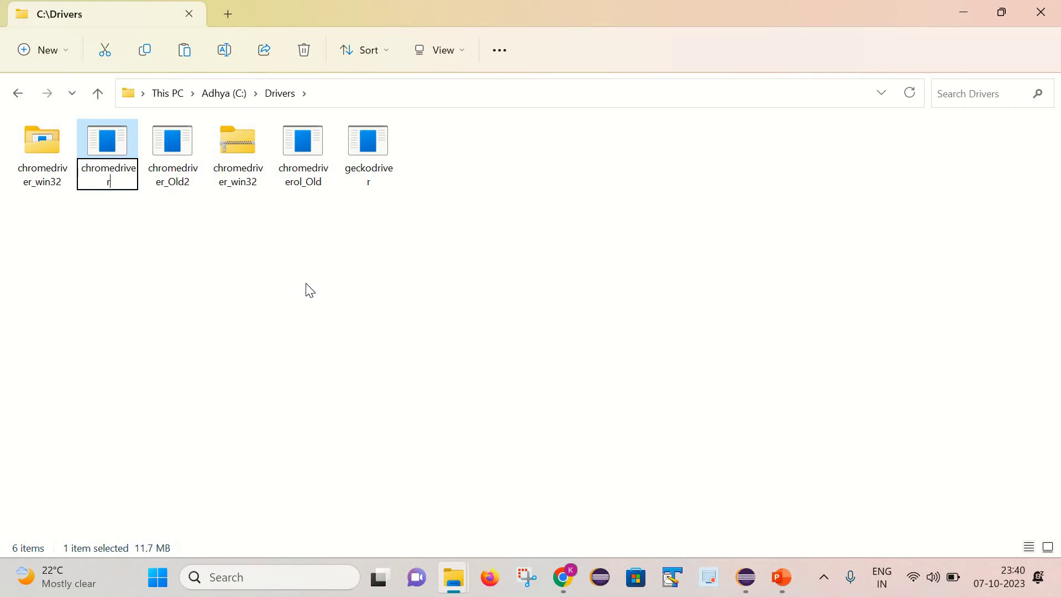
pyautogui.write('_OLD3')
pyautogui.click(332, 356)
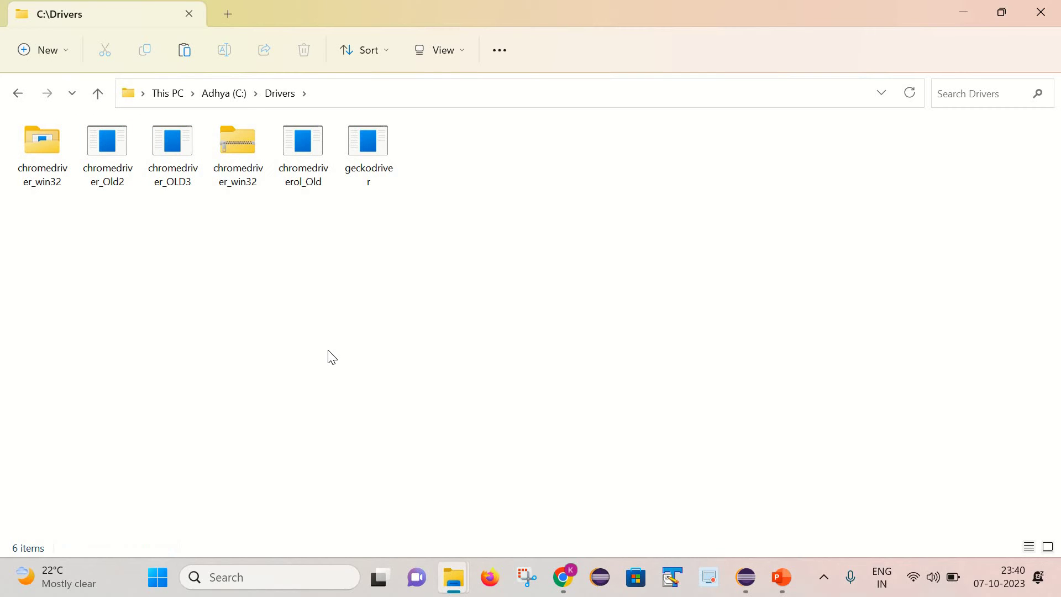
# Paste the new chromedriver into C:\Drivers, check its size, and return to Eclipse.
pyautogui.hotkey('ctrl', 'v')
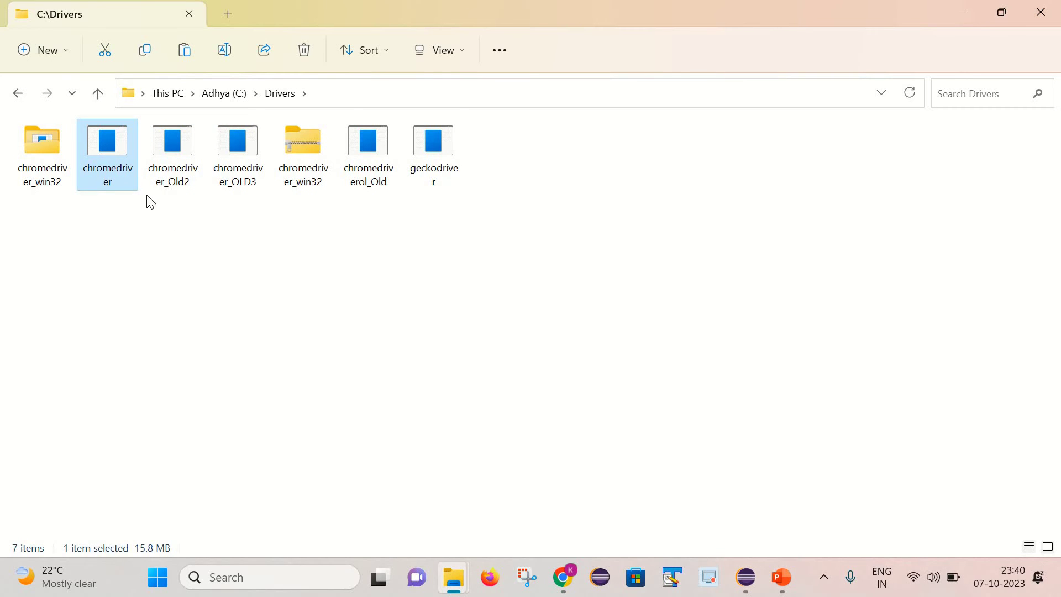
pyautogui.click(117, 158)
pyautogui.click(151, 310)
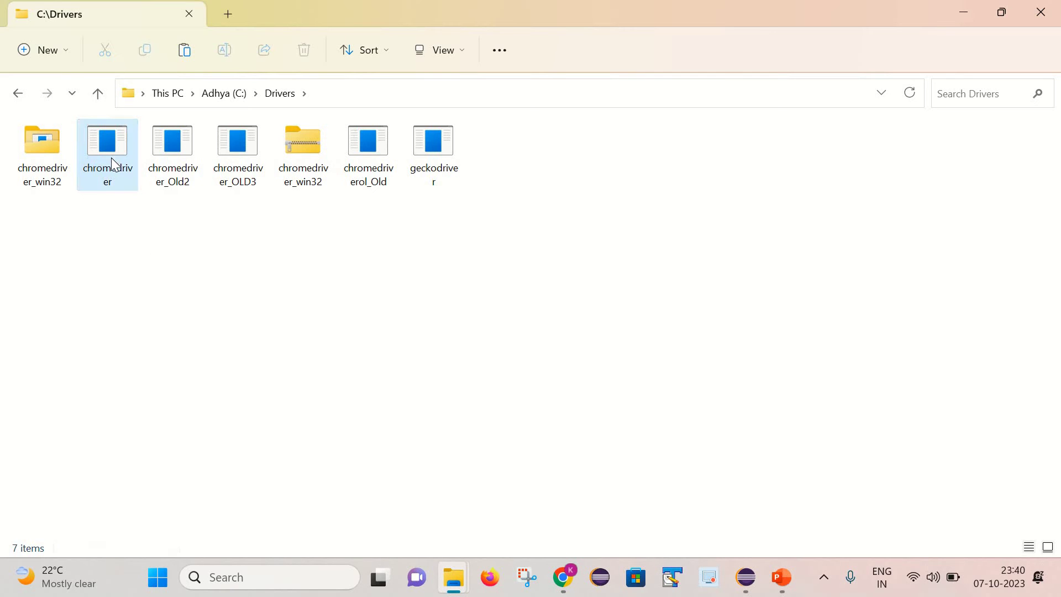
pyautogui.hotkey('alt', 'Tab')
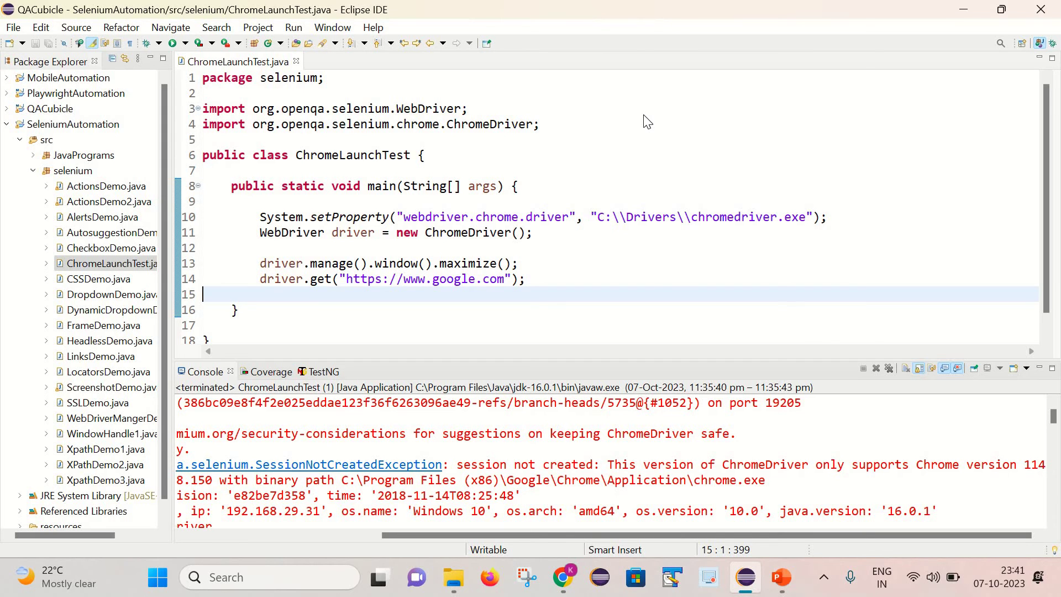
# Rerun ChromeLaunchTest as a Java Application so ChromeDriver 117 opens google.com, then return to the Chrome for Testing page.
pyautogui.rightClick(644, 118)
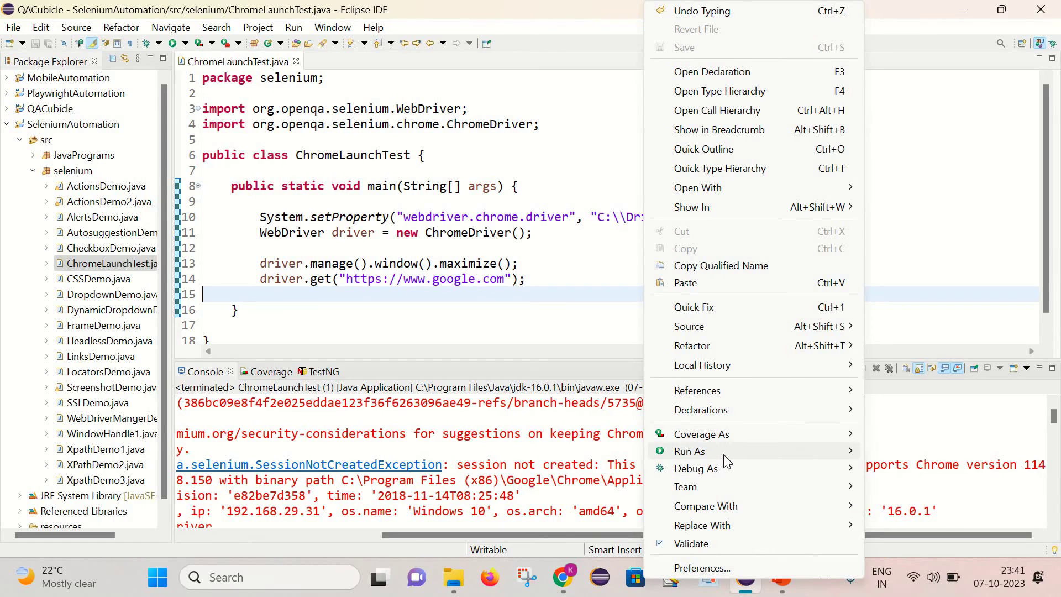
pyautogui.moveTo(724, 454)
pyautogui.click(615, 454)
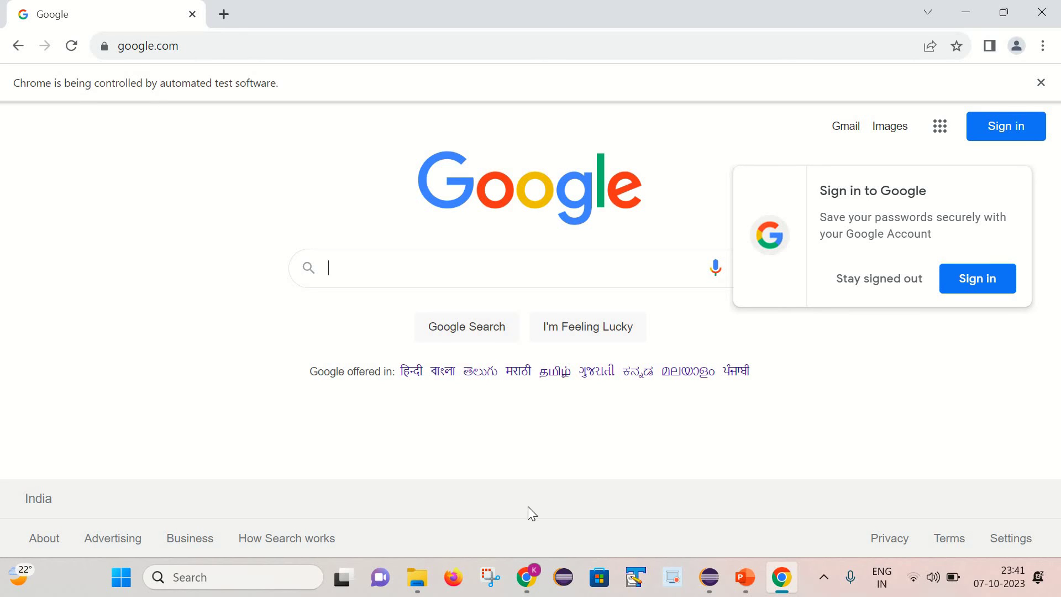
pyautogui.moveTo(526, 577)
pyautogui.click(512, 517)
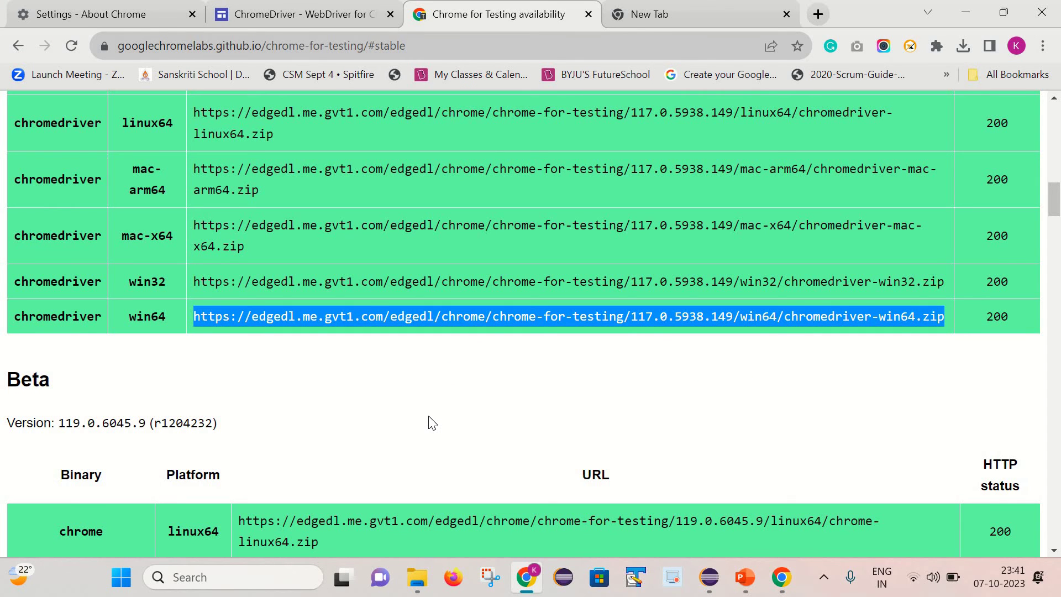
pyautogui.scroll(-6, 429, 415)
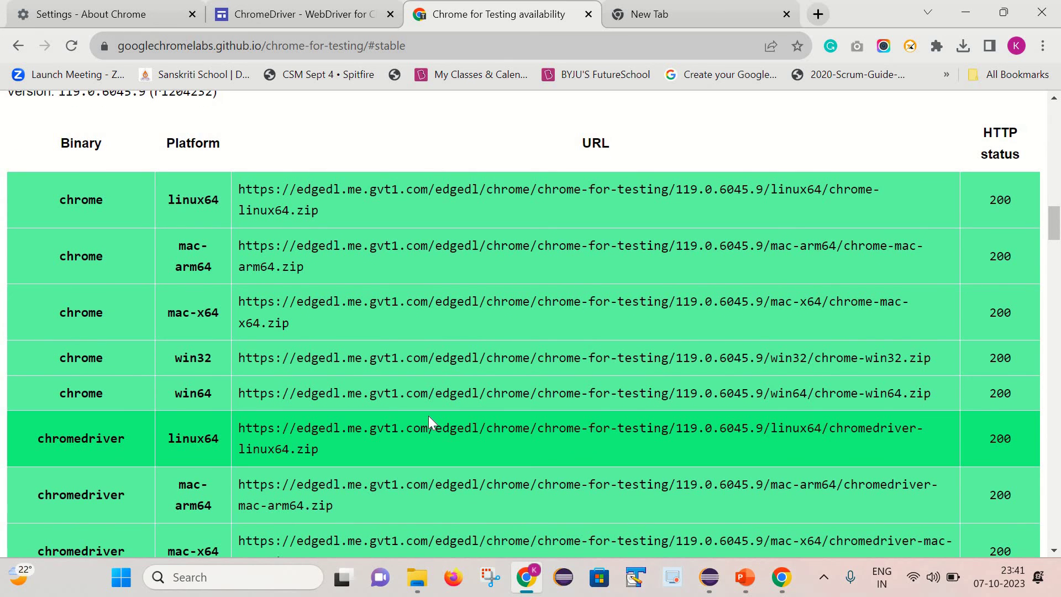
pyautogui.scroll(12, 429, 416)
pyautogui.hotkey('ctrl', 'shift', 'Tab')
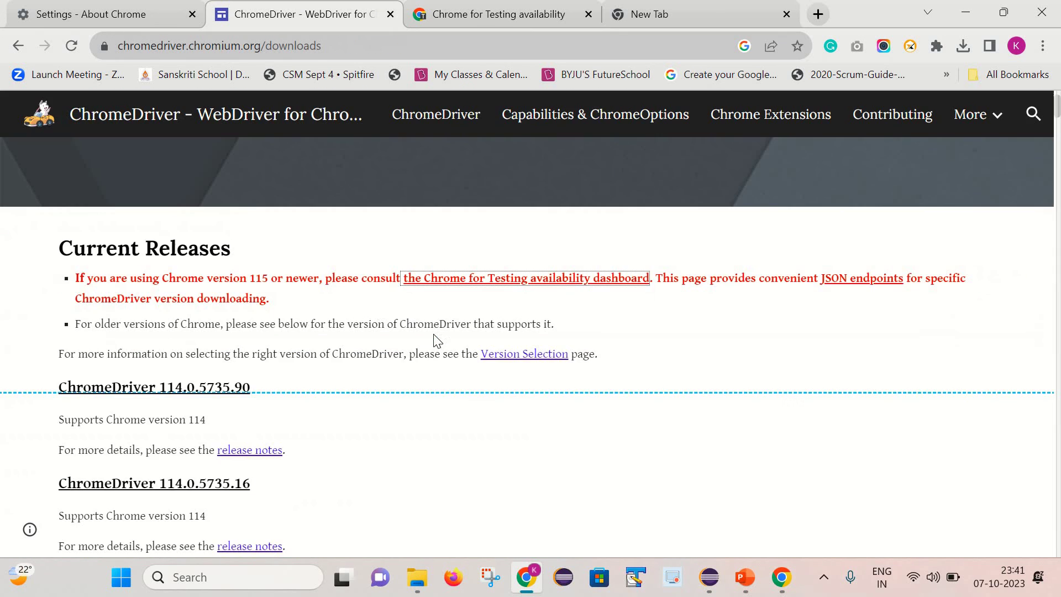
pyautogui.scroll(2, 315, 329)
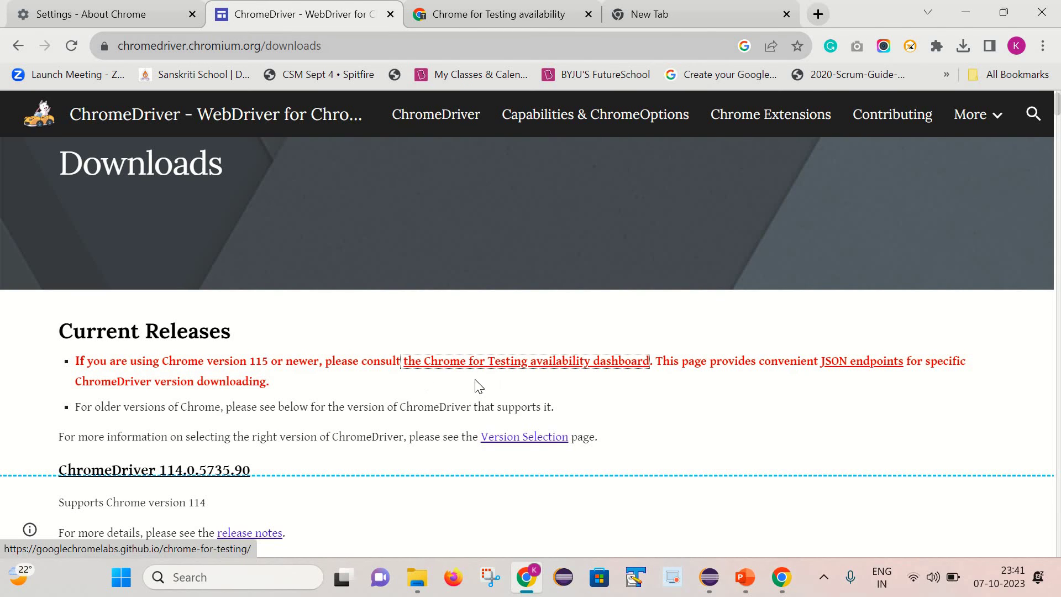
pyautogui.click(512, 11)
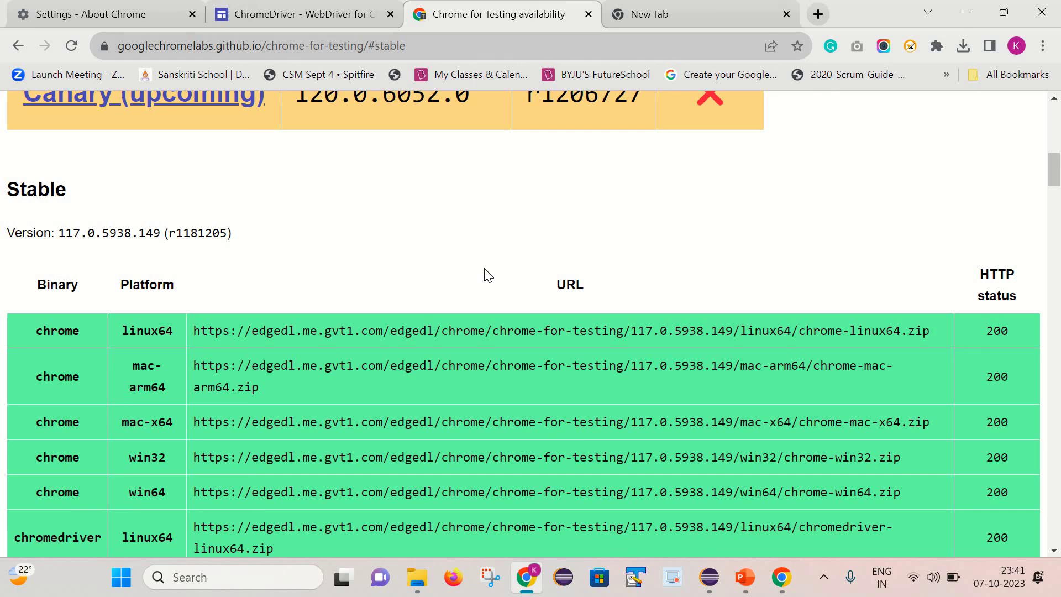
pyautogui.scroll(8, 487, 275)
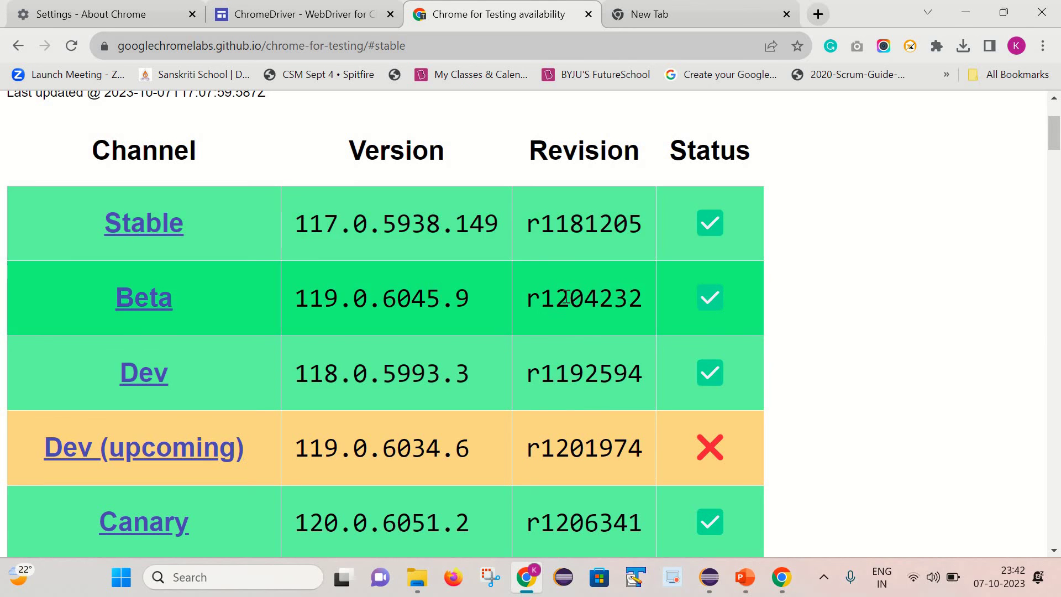
pyautogui.scroll(3, 566, 297)
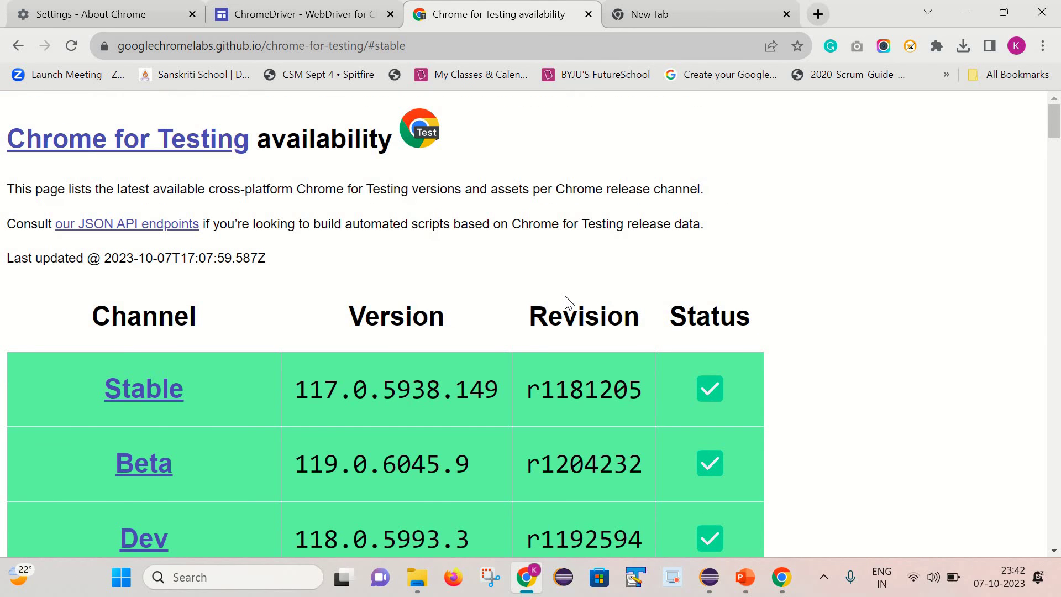